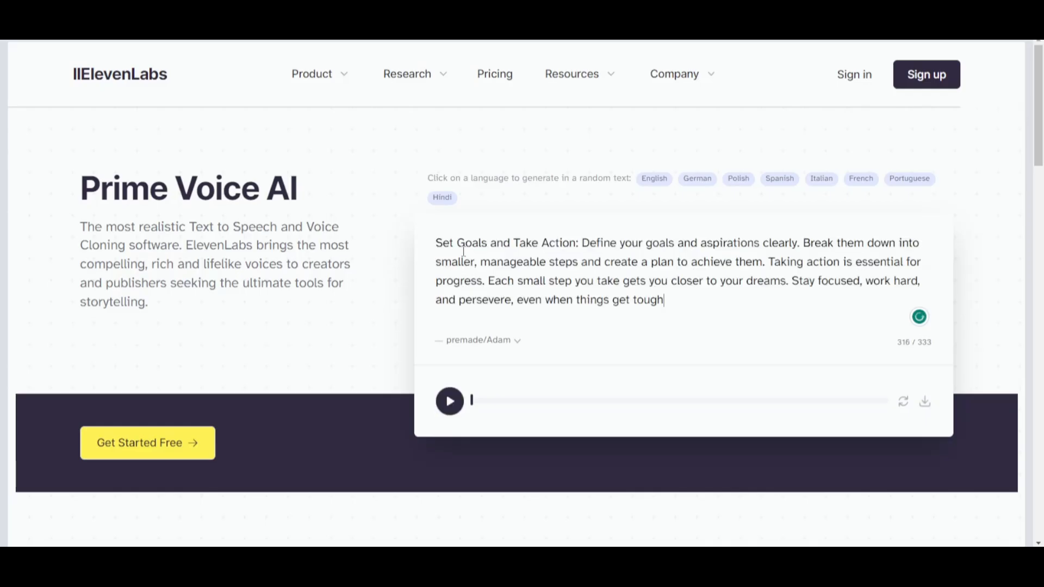
Step: Generate and play the speech for the "Set Goals and Take Action" text with the premade/Adam voice
{"action": "left_click", "coordinate": [449, 402]}
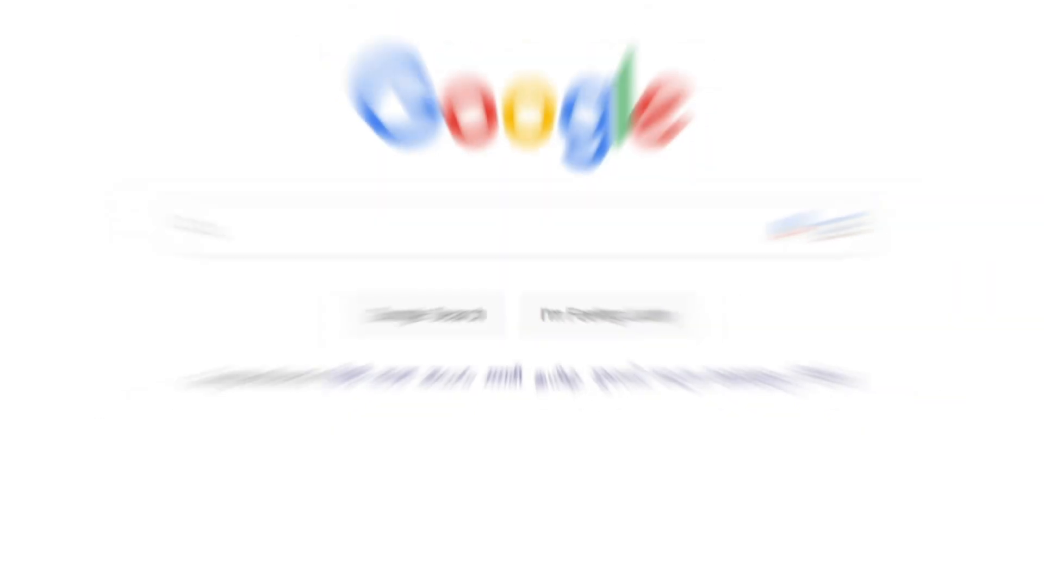
Step: Switch to Leonardo.Ai by searching for leonardo.ai, enter the app as a whitelisted user and open AI Image Generation
{"action": "type", "text": "leonardo.ai"}
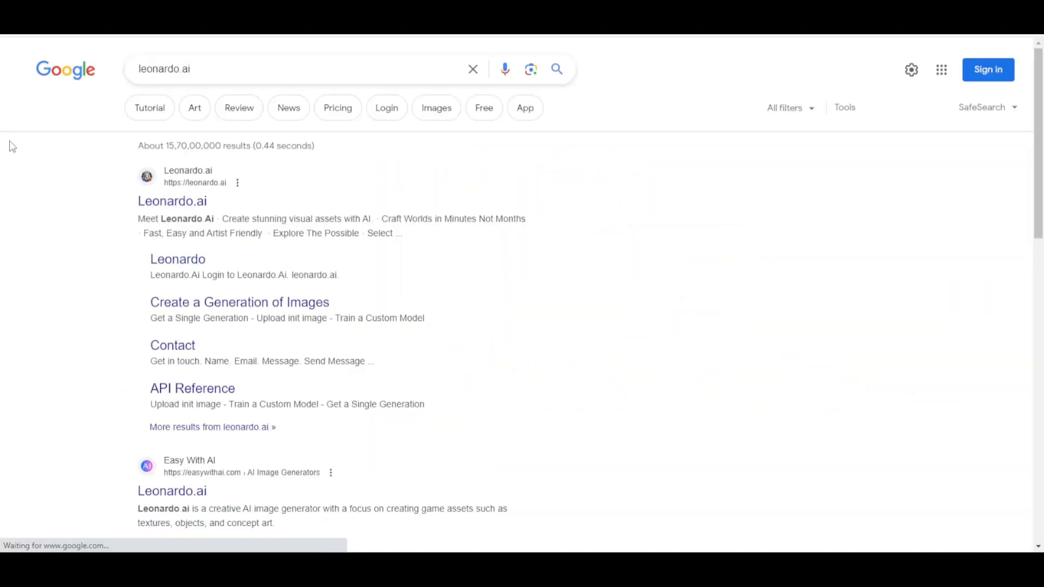
{"action": "left_click", "coordinate": [142, 201]}
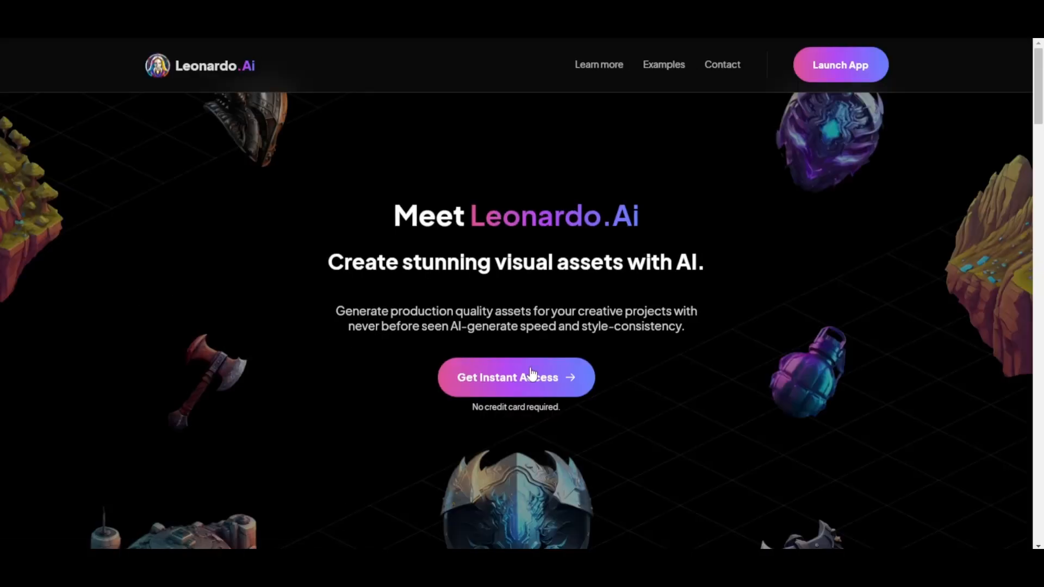
{"action": "left_click", "coordinate": [534, 374]}
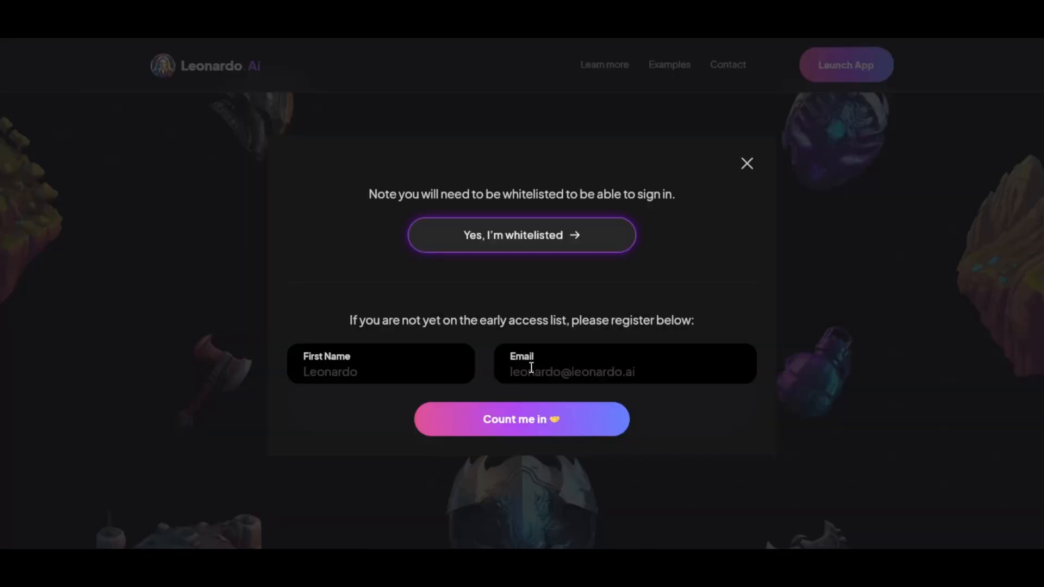
{"action": "left_click", "coordinate": [513, 240]}
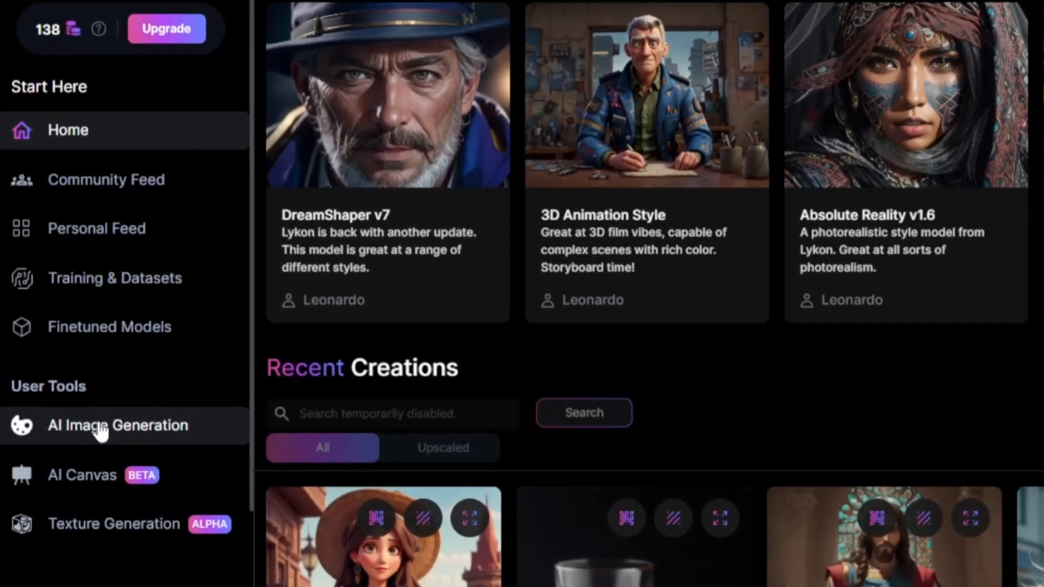
{"action": "left_click", "coordinate": [106, 438]}
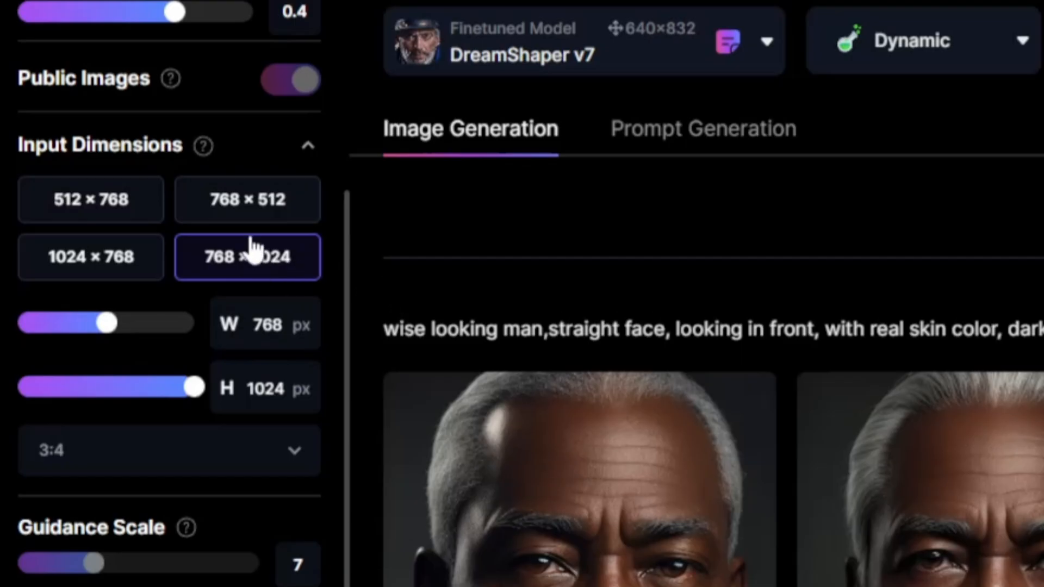
Step: Examine the generation settings and the image prompt for the wise looking man, highlighting its full text and its opening phrase
{"action": "scroll", "coordinate": [249, 27], "scroll_direction": "up", "scroll_amount": 10}
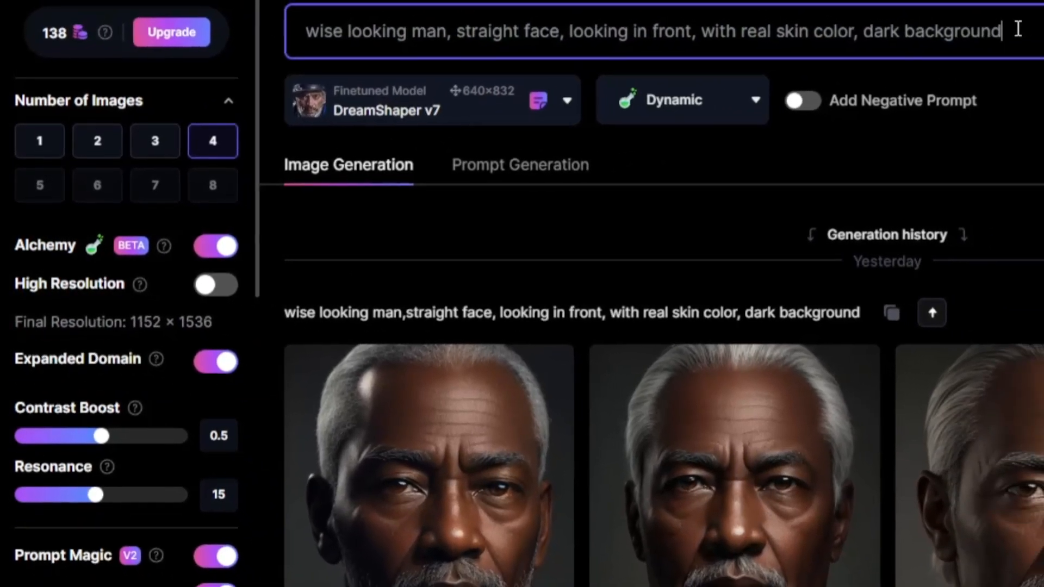
{"action": "left_click_drag", "start_coordinate": [1041, 6], "coordinate": [914, 12]}
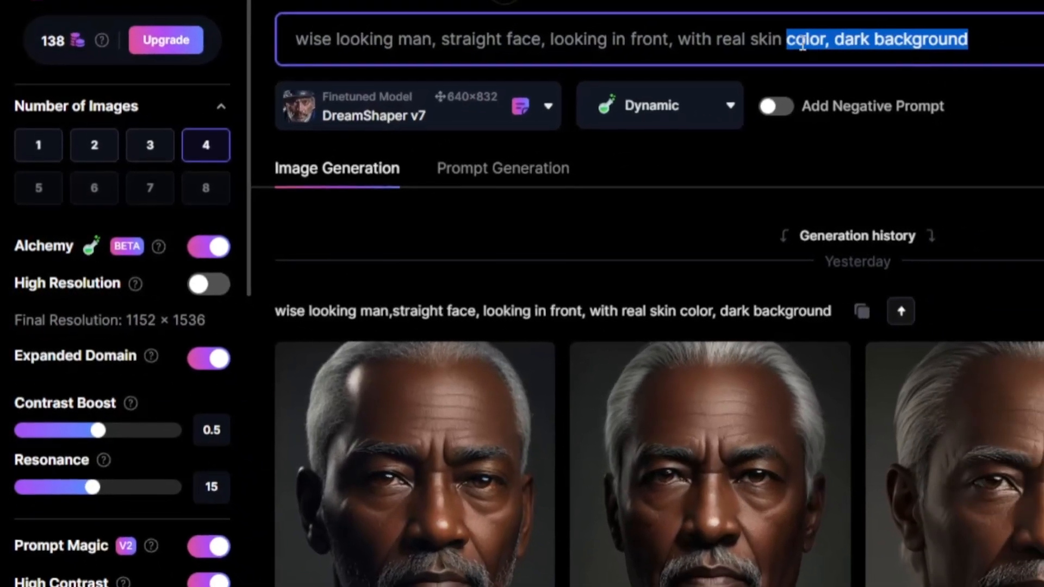
{"action": "left_click_drag", "start_coordinate": [802, 44], "coordinate": [271, 60]}
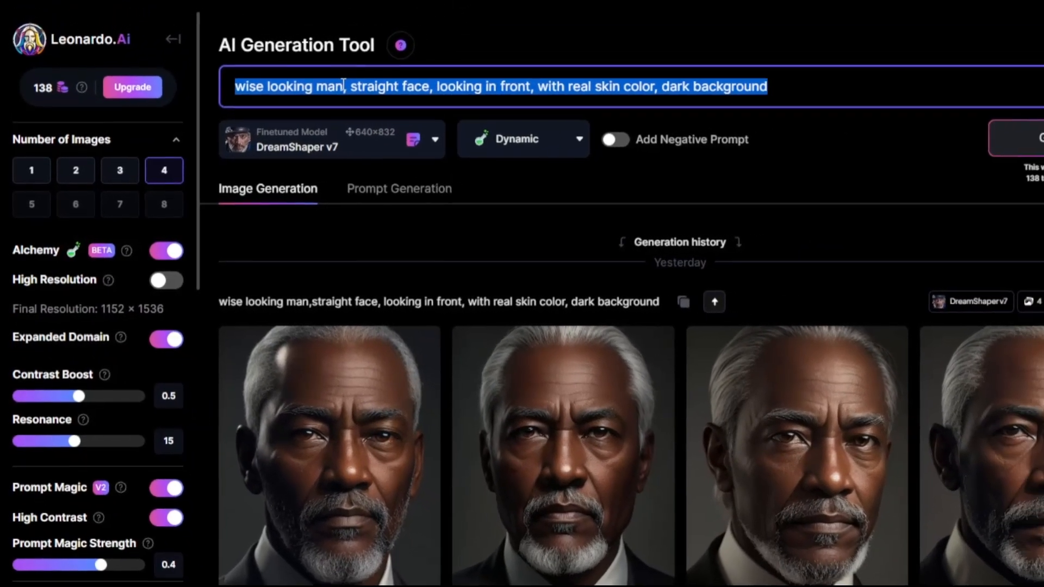
{"action": "left_click", "coordinate": [373, 72]}
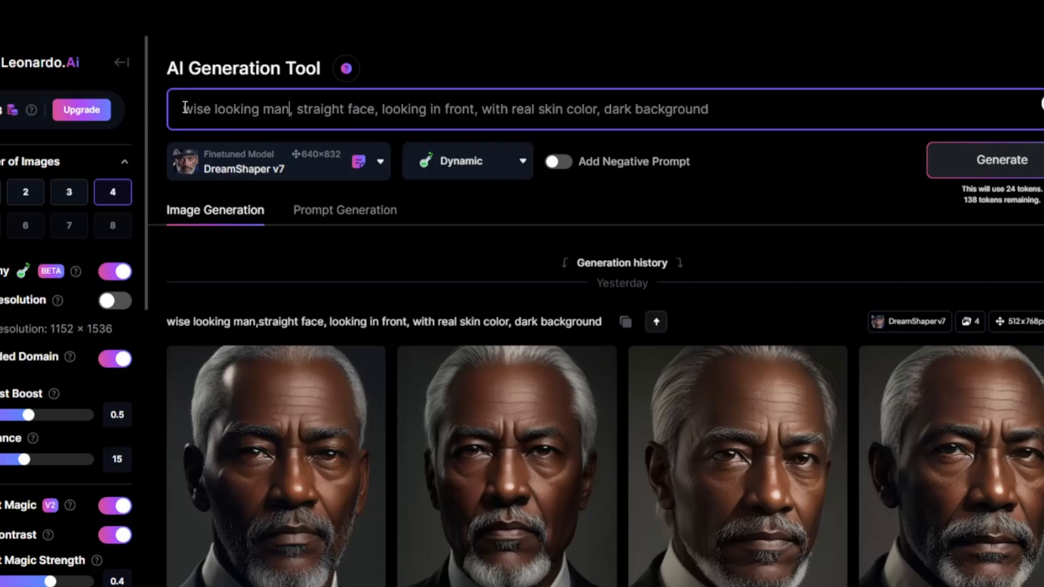
{"action": "left_click_drag", "start_coordinate": [214, 103], "coordinate": [262, 116]}
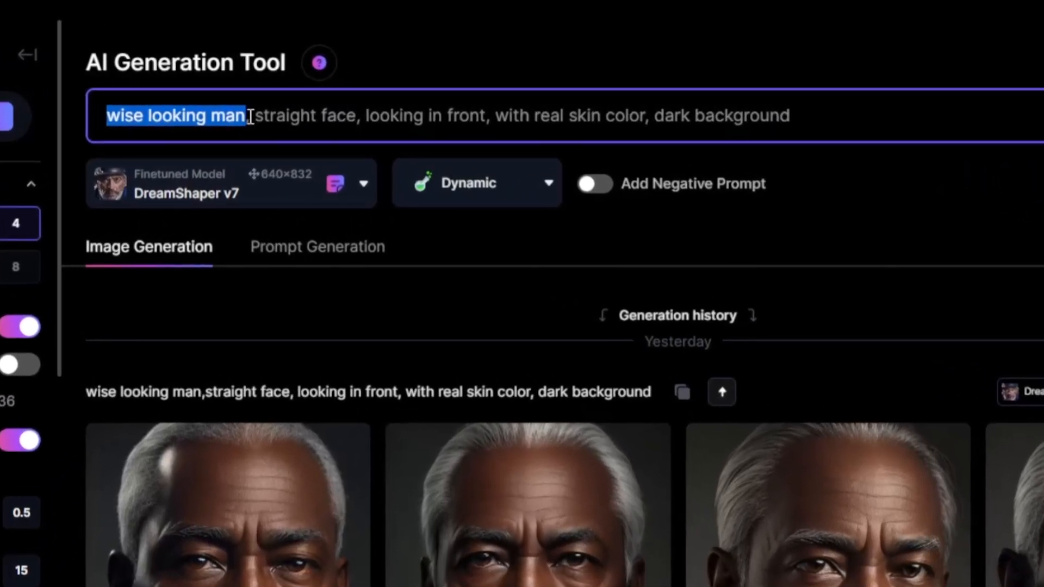
{"action": "left_click", "coordinate": [268, 135]}
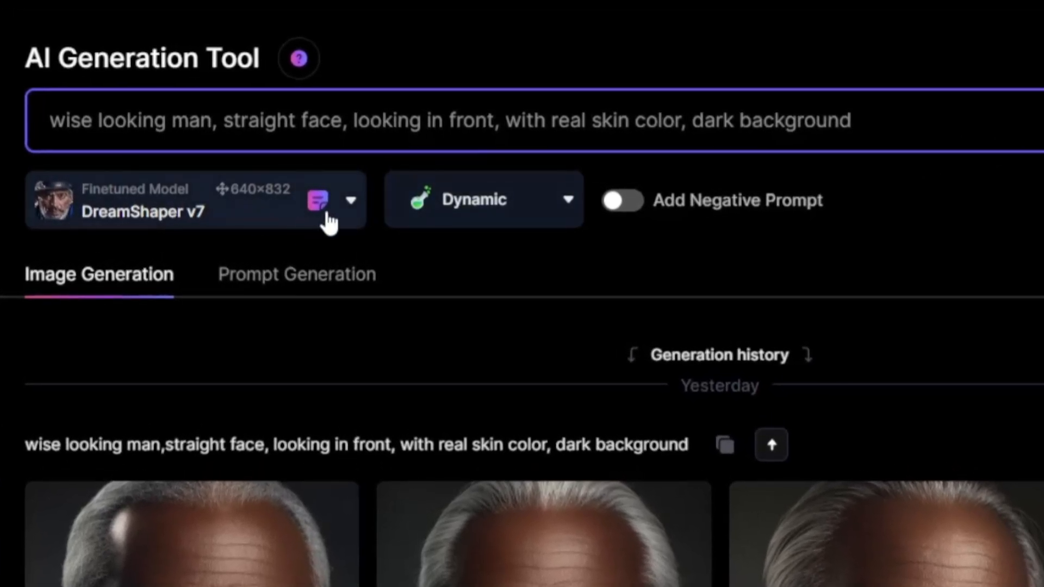
Step: Choose the DreamShaper v7 model and add the negative prompt "ugly, blurry"
{"action": "left_click", "coordinate": [359, 201]}
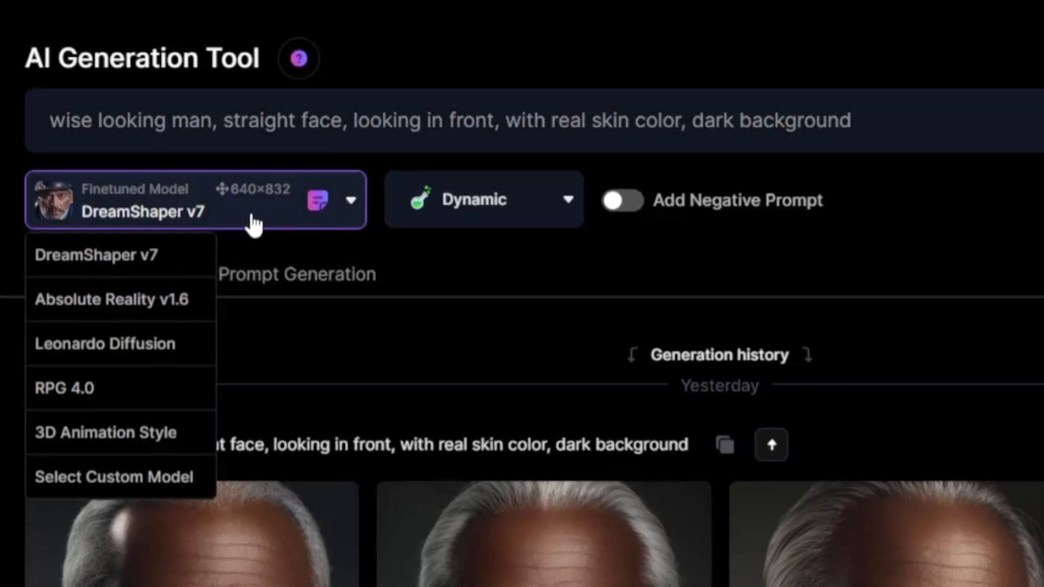
{"action": "left_click", "coordinate": [118, 260]}
{"action": "left_click", "coordinate": [613, 208]}
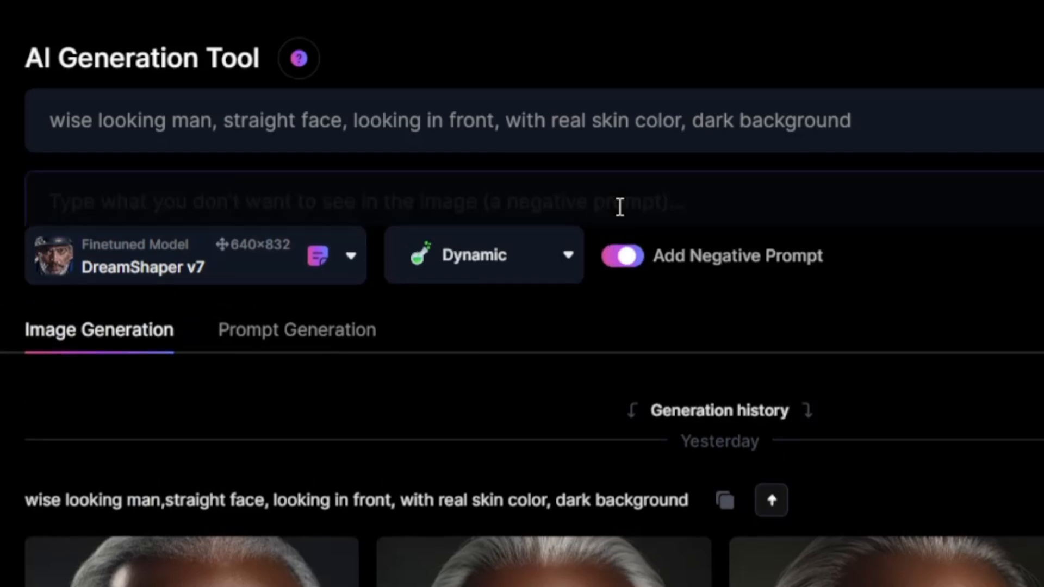
{"action": "left_click", "coordinate": [330, 196]}
{"action": "type", "text": "ugly, blurry"}
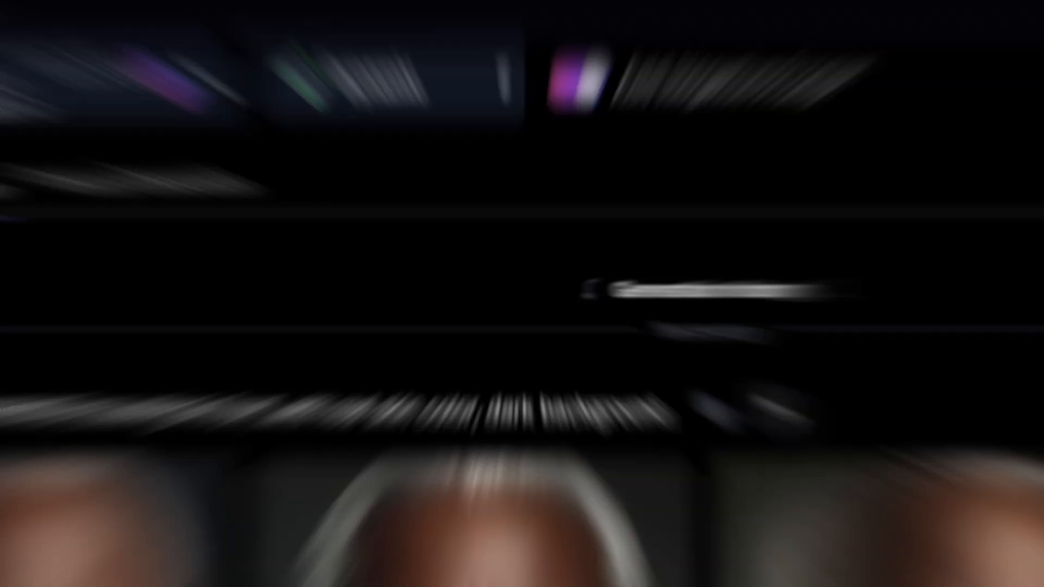
Step: Open the second portrait in the generation history and download the image
{"action": "scroll", "coordinate": [778, 214], "scroll_direction": "down", "scroll_amount": 1}
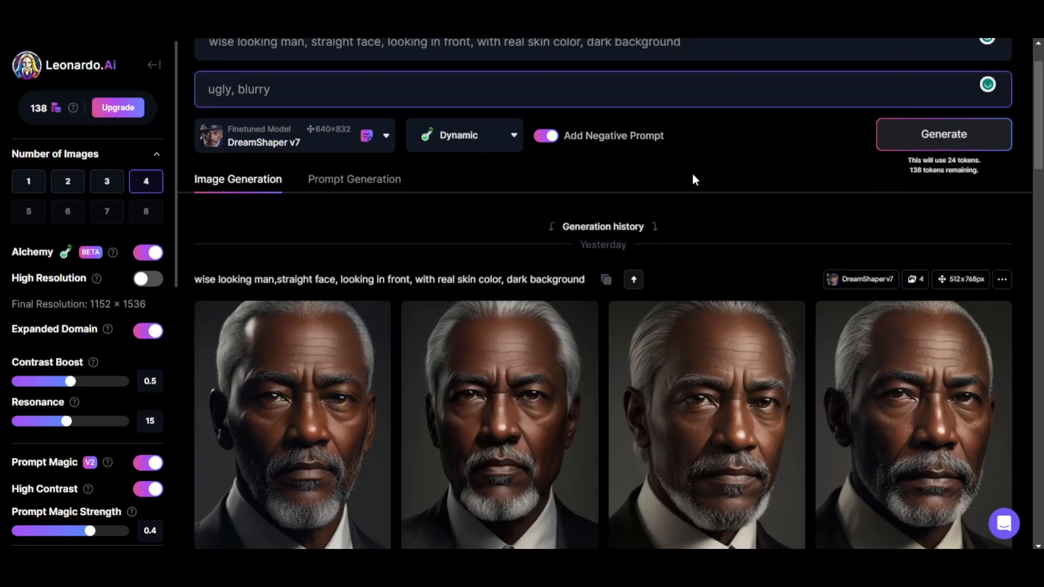
{"action": "scroll", "coordinate": [689, 243], "scroll_direction": "down", "scroll_amount": 1}
{"action": "left_click", "coordinate": [500, 381]}
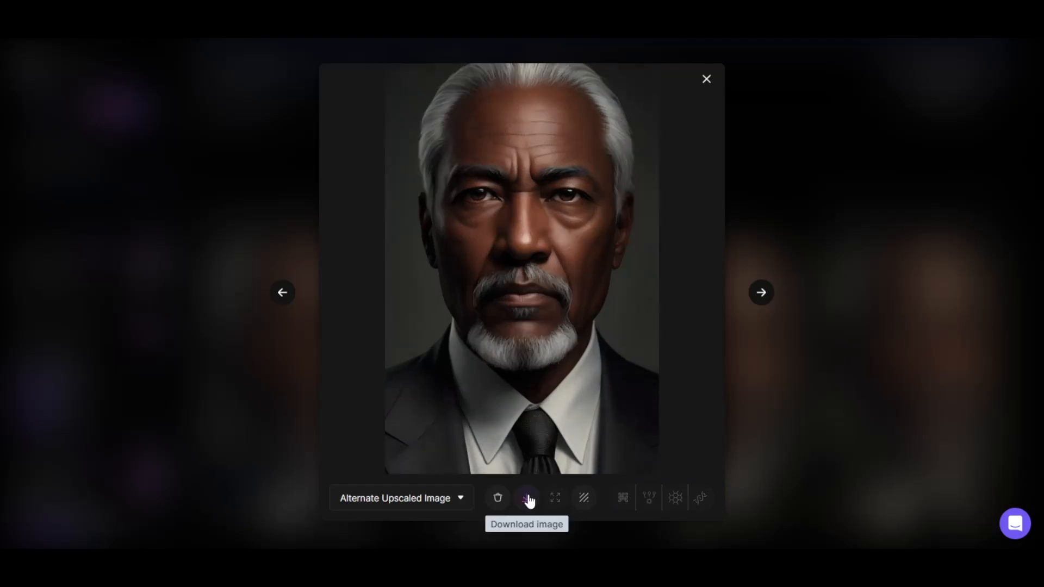
{"action": "left_click", "coordinate": [527, 498]}
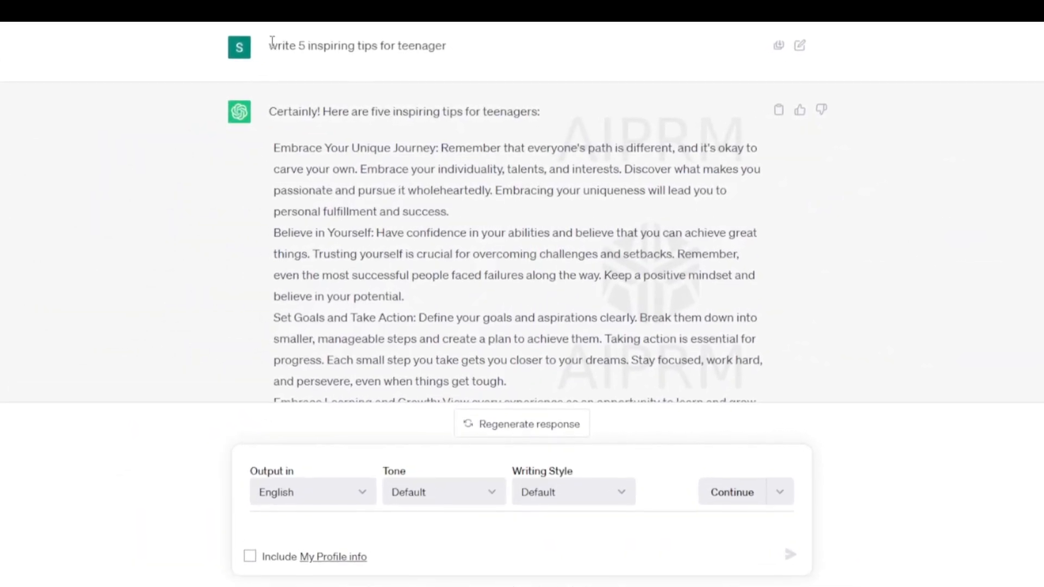
Step: Switch to ChatGPT, review the answer to "write 5 inspiring tips for teenager" and copy the "Set Goals and Take Action" tip
{"action": "left_click_drag", "start_coordinate": [279, 49], "coordinate": [434, 62]}
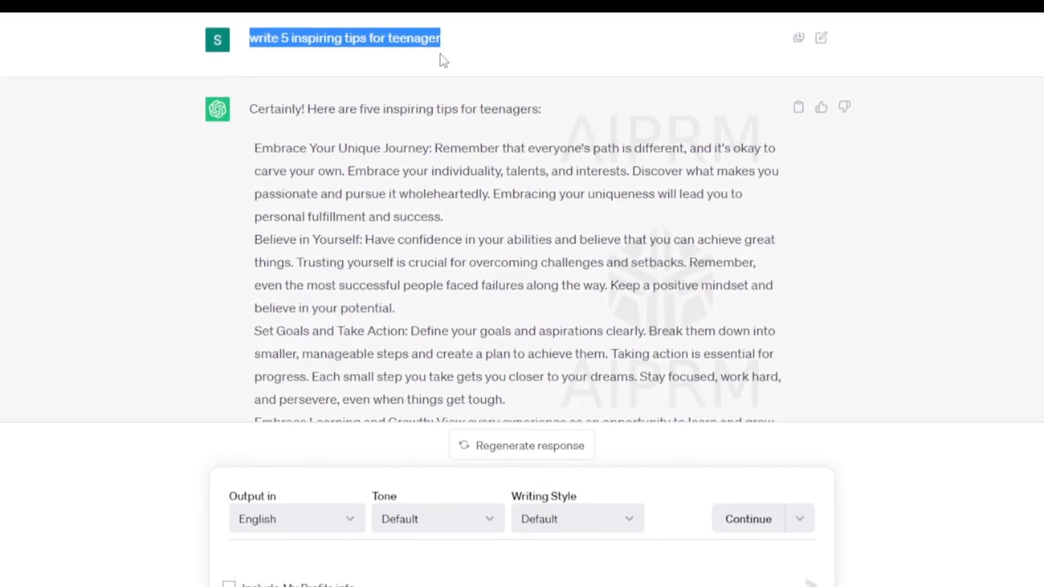
{"action": "left_click", "coordinate": [275, 139]}
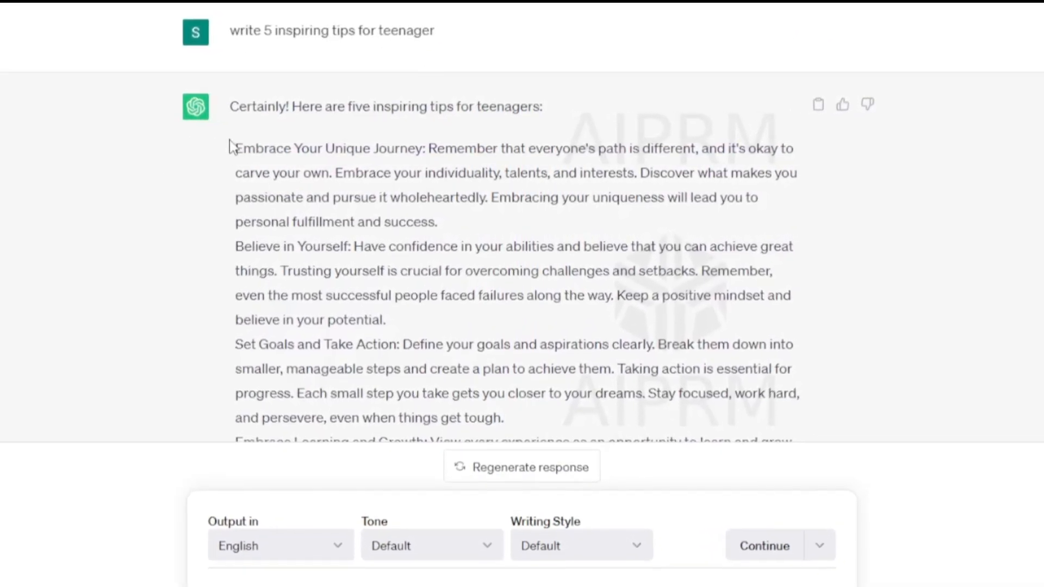
{"action": "scroll", "coordinate": [222, 108], "scroll_direction": "down", "scroll_amount": 3}
{"action": "scroll", "coordinate": [212, 111], "scroll_direction": "down", "scroll_amount": 3}
{"action": "scroll", "coordinate": [205, 113], "scroll_direction": "up", "scroll_amount": 5}
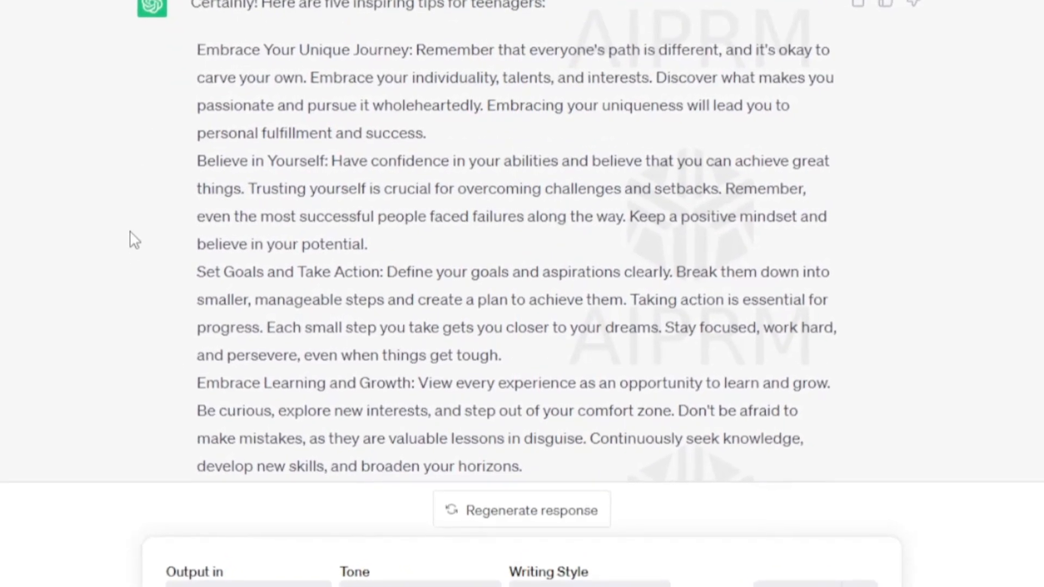
{"action": "scroll", "coordinate": [179, 163], "scroll_direction": "down", "scroll_amount": 2}
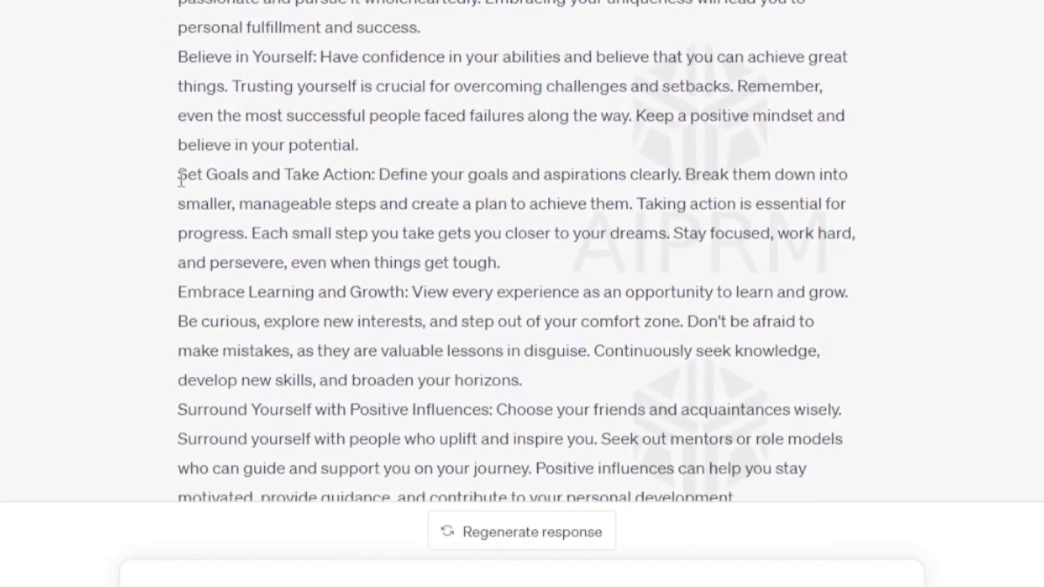
{"action": "left_click_drag", "start_coordinate": [185, 175], "coordinate": [501, 270]}
{"action": "key", "text": "ctrl+c"}
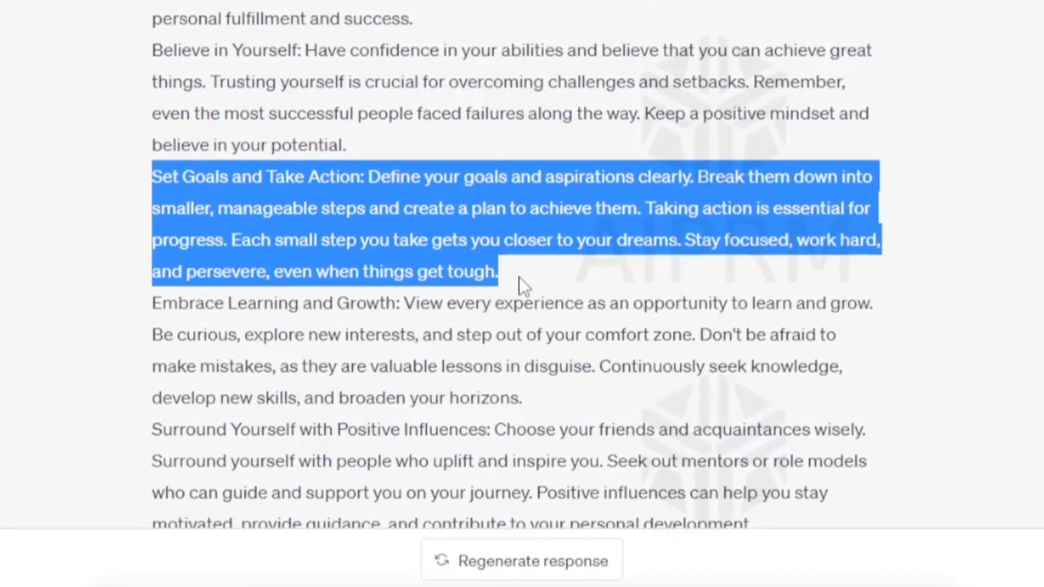
{"action": "left_click", "coordinate": [520, 278]}
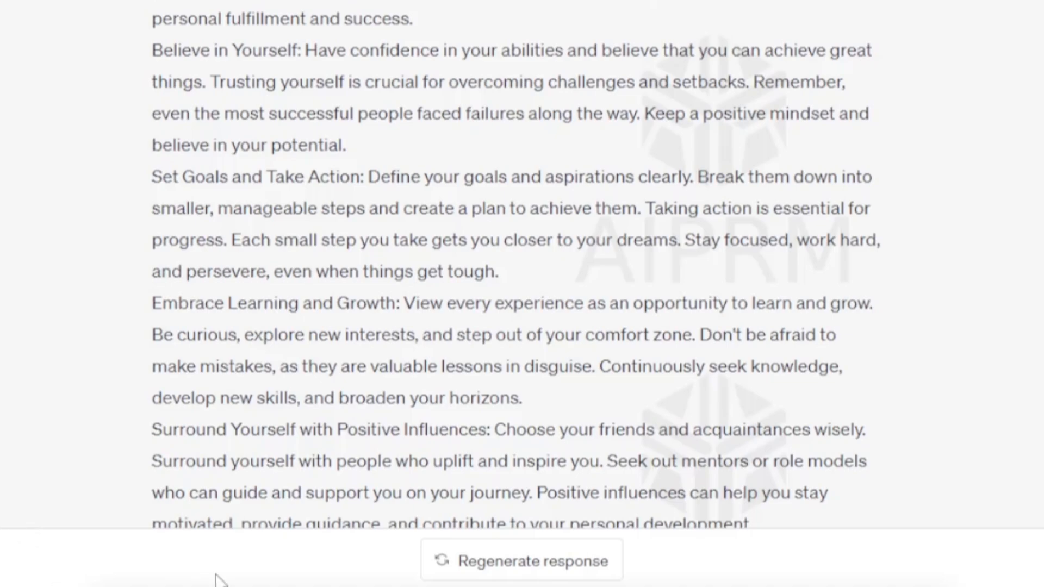
{"action": "scroll", "coordinate": [122, 294], "scroll_direction": "up", "scroll_amount": 4}
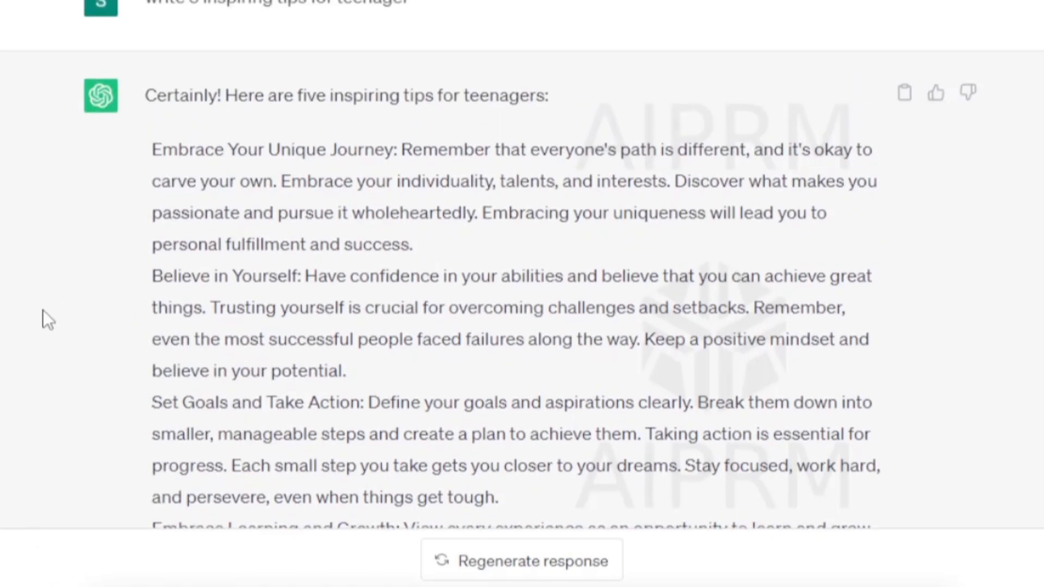
{"action": "scroll", "coordinate": [60, 239], "scroll_direction": "down", "scroll_amount": 4}
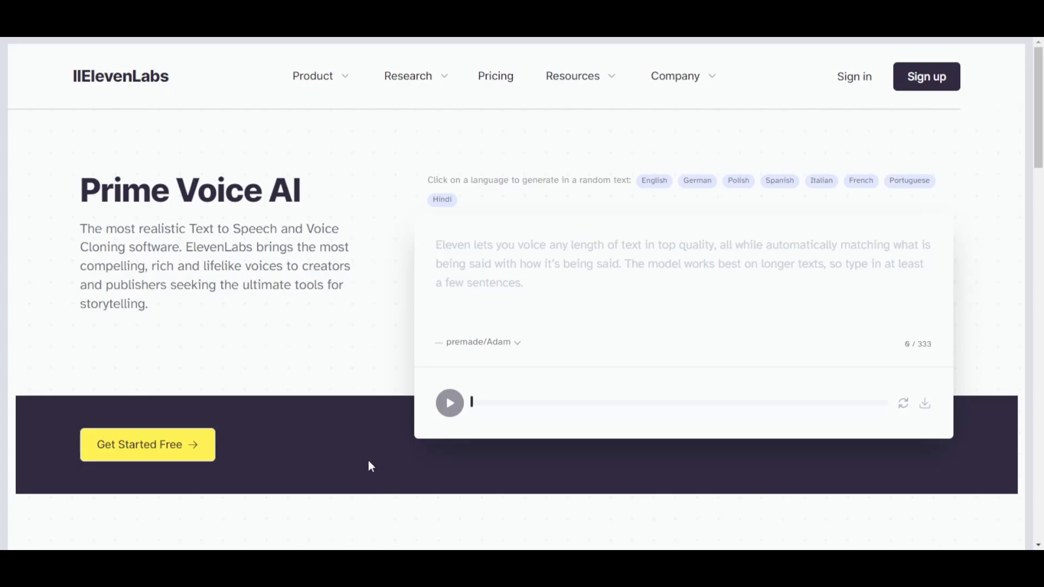
Step: Switch to ElevenLabs, generate speech from the copied tip with the premade/Adam voice and download the audio
{"action": "key", "text": "ctrl+v"}
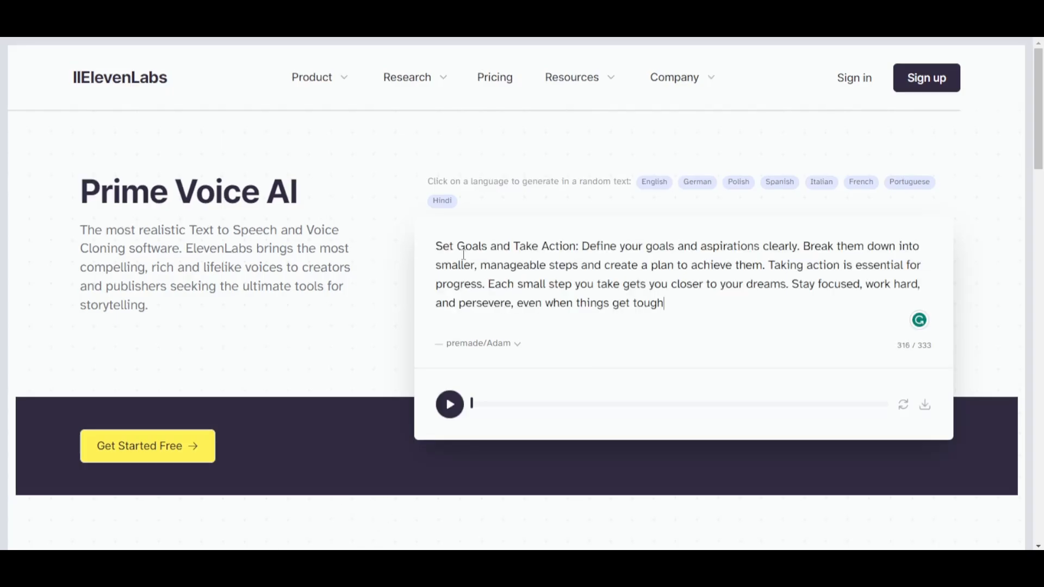
{"action": "left_click", "coordinate": [449, 405]}
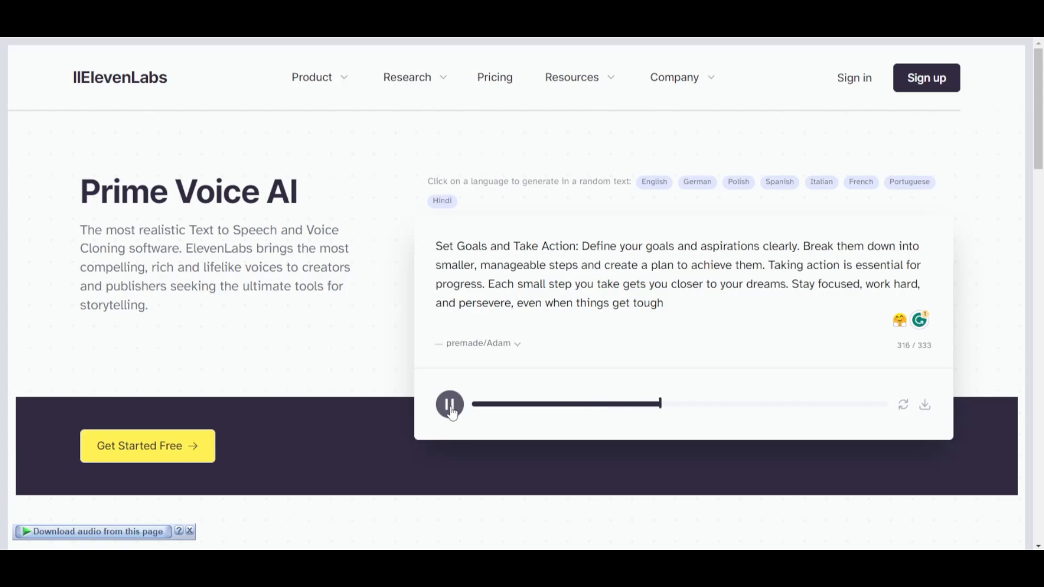
{"action": "left_click", "coordinate": [925, 407]}
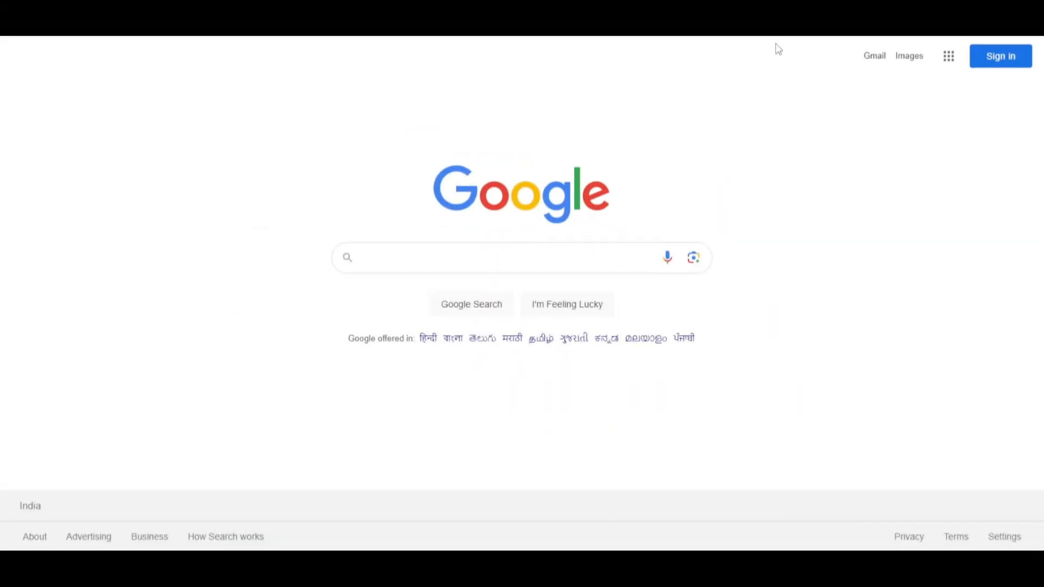
Step: Switch to HeyGen by opening heygen.com
{"action": "type", "text": "heyge"}
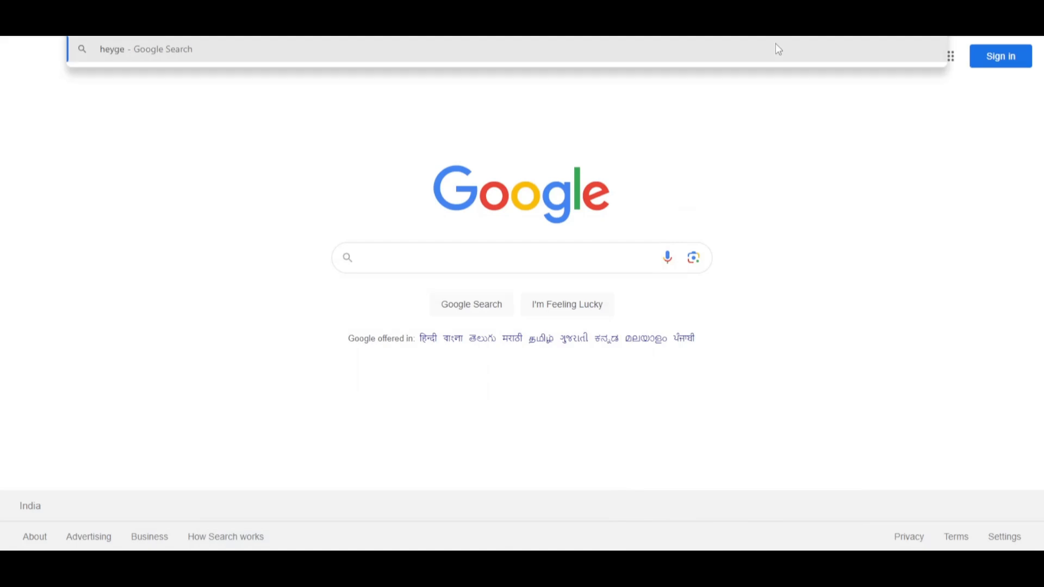
{"action": "type", "text": "n.com"}
{"action": "key", "text": "Return"}
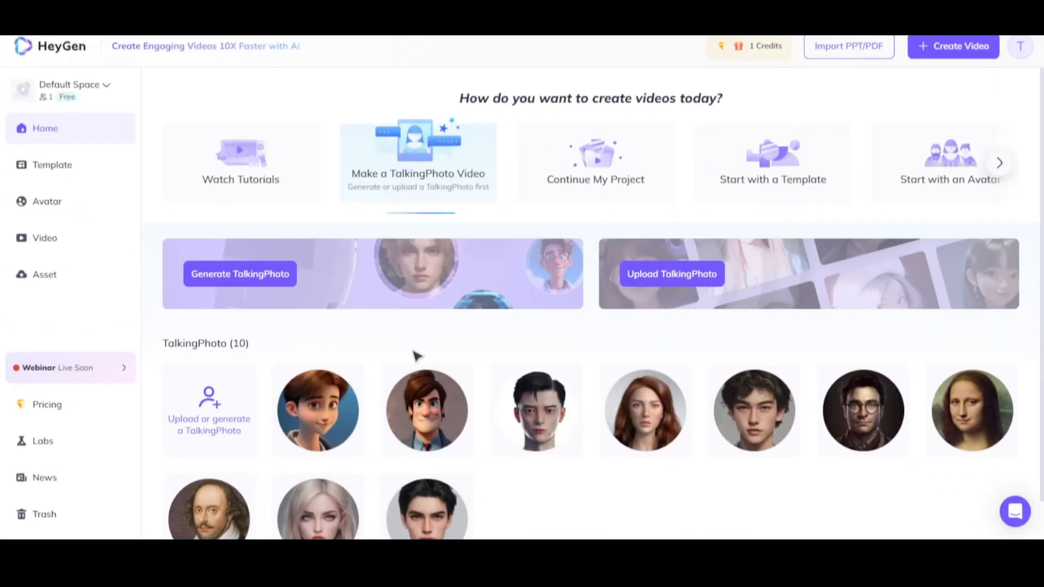
Step: Upload the downloaded portrait of the wise looking man as a TalkingPhoto and start a Portrait video with it
{"action": "scroll", "coordinate": [421, 340], "scroll_direction": "down", "scroll_amount": 1}
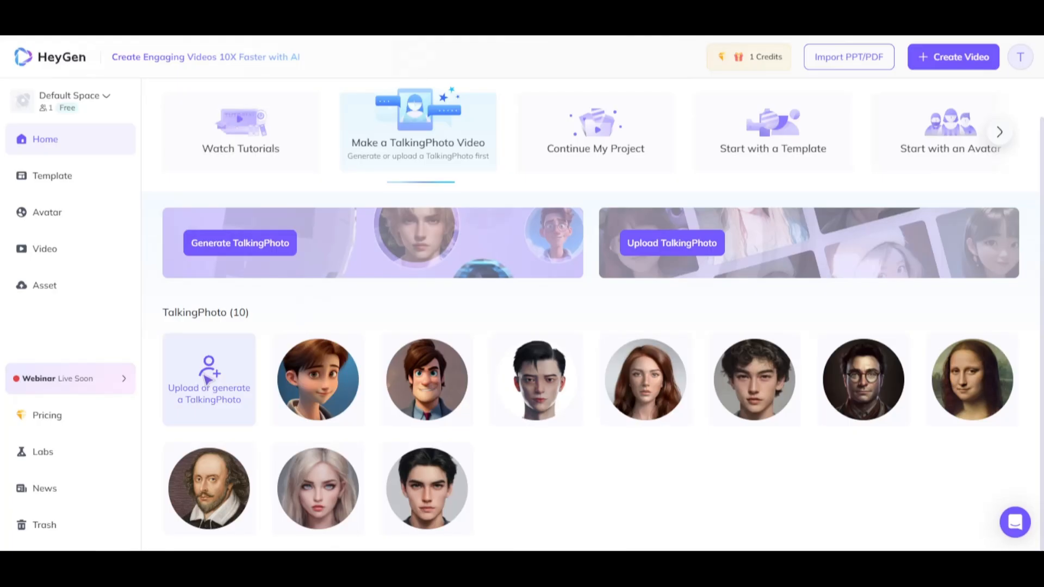
{"action": "left_click", "coordinate": [207, 379]}
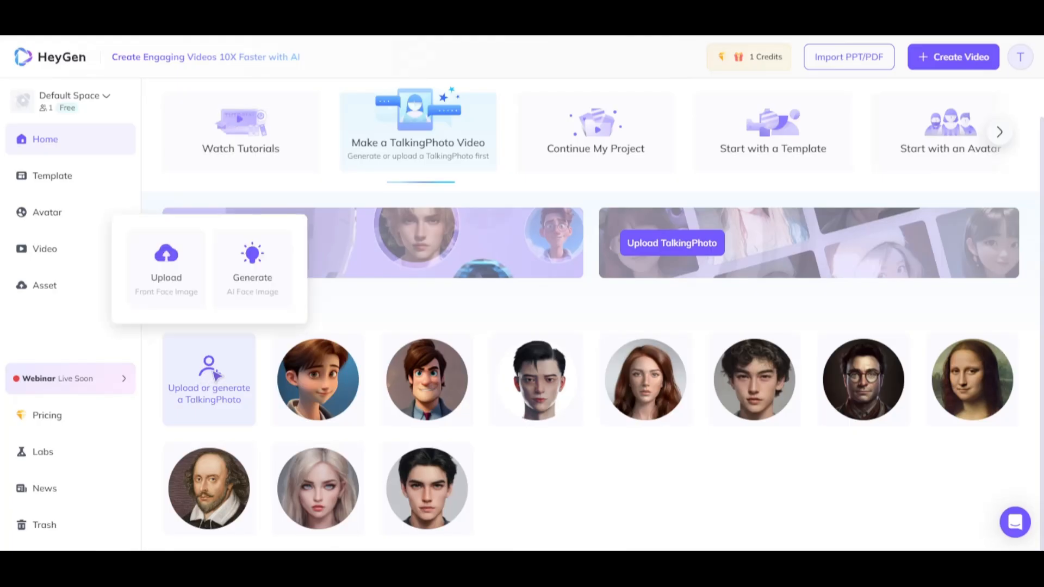
{"action": "left_click", "coordinate": [169, 264]}
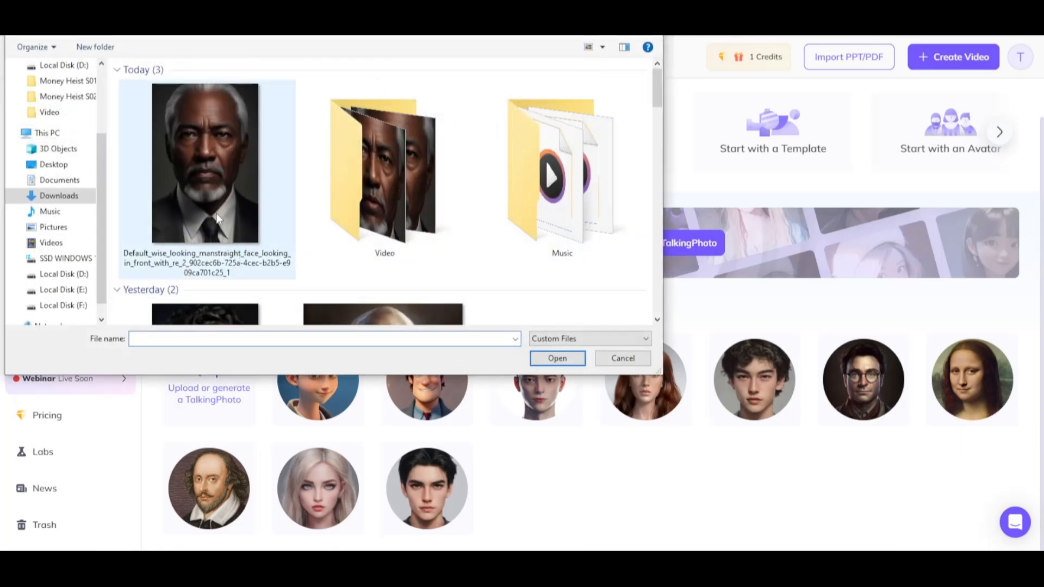
{"action": "double_click", "coordinate": [217, 217]}
{"action": "mouse_move", "coordinate": [331, 409]}
{"action": "left_click", "coordinate": [333, 473]}
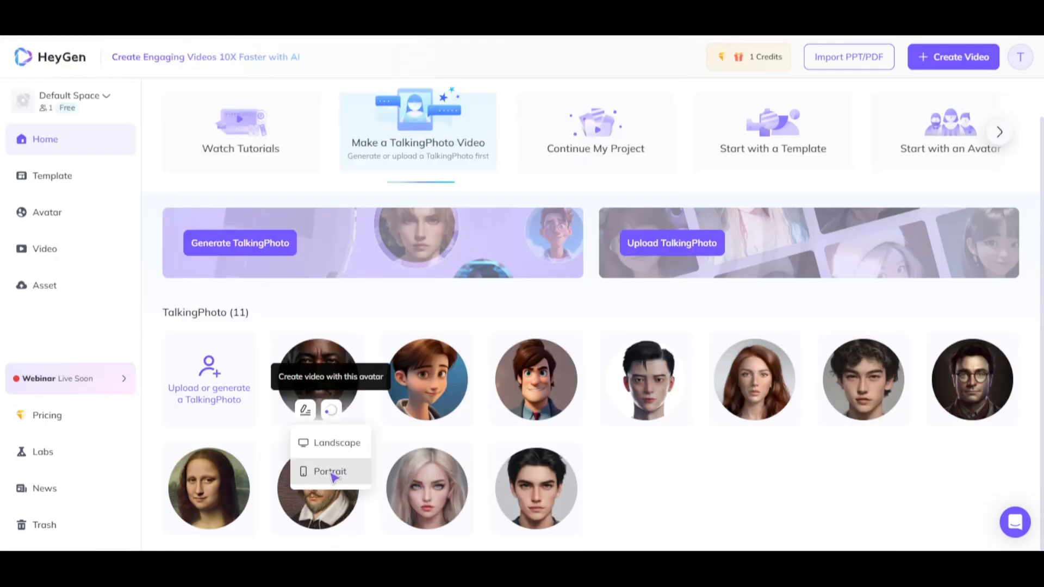
Step: Upload the downloaded voice-over as the portrait's audio script and submit the video for rendering
{"action": "left_click", "coordinate": [202, 321]}
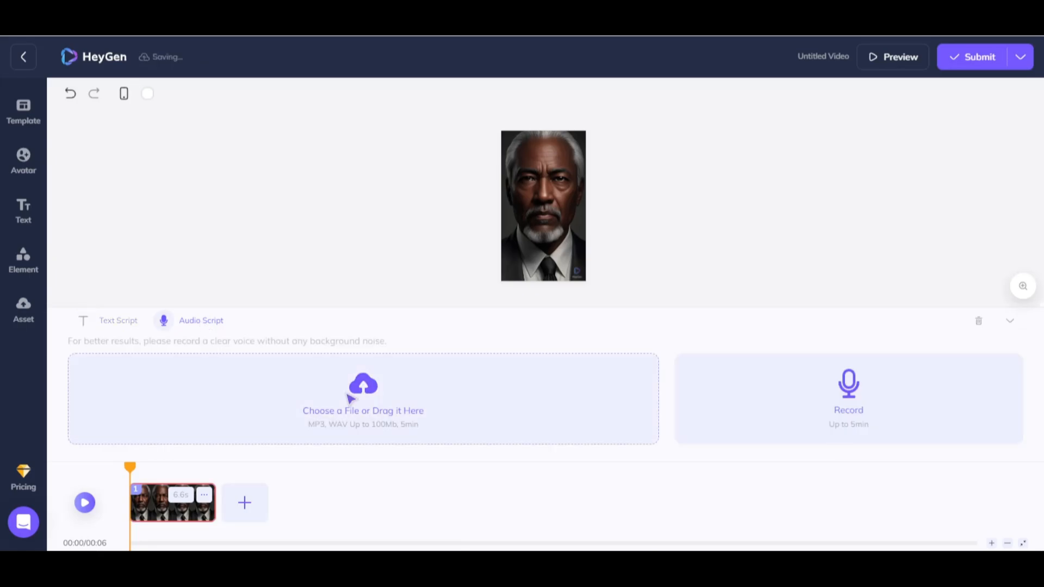
{"action": "left_click", "coordinate": [361, 407]}
{"action": "double_click", "coordinate": [260, 197]}
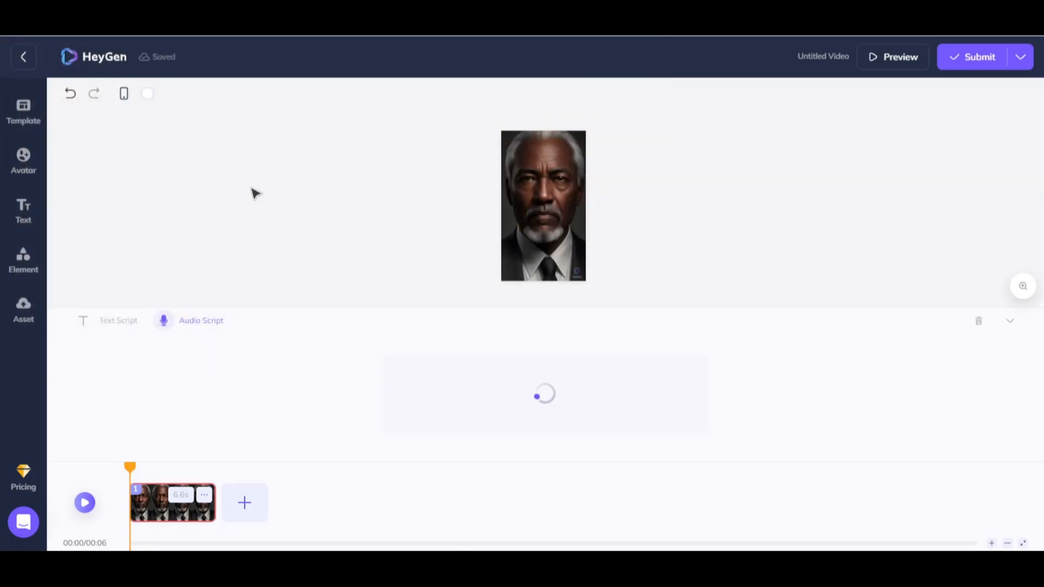
{"action": "left_click", "coordinate": [977, 63]}
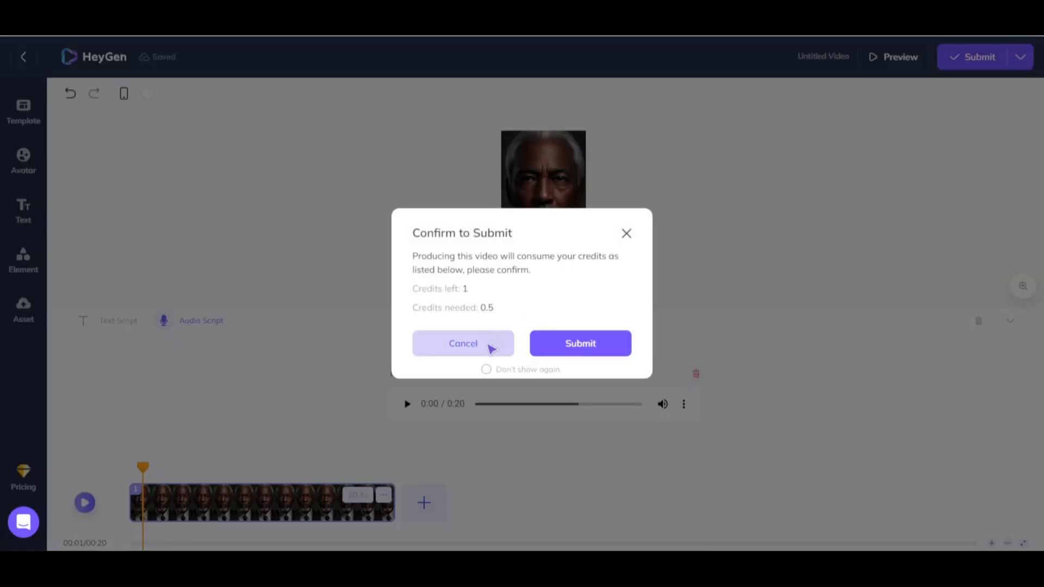
{"action": "left_click", "coordinate": [491, 348]}
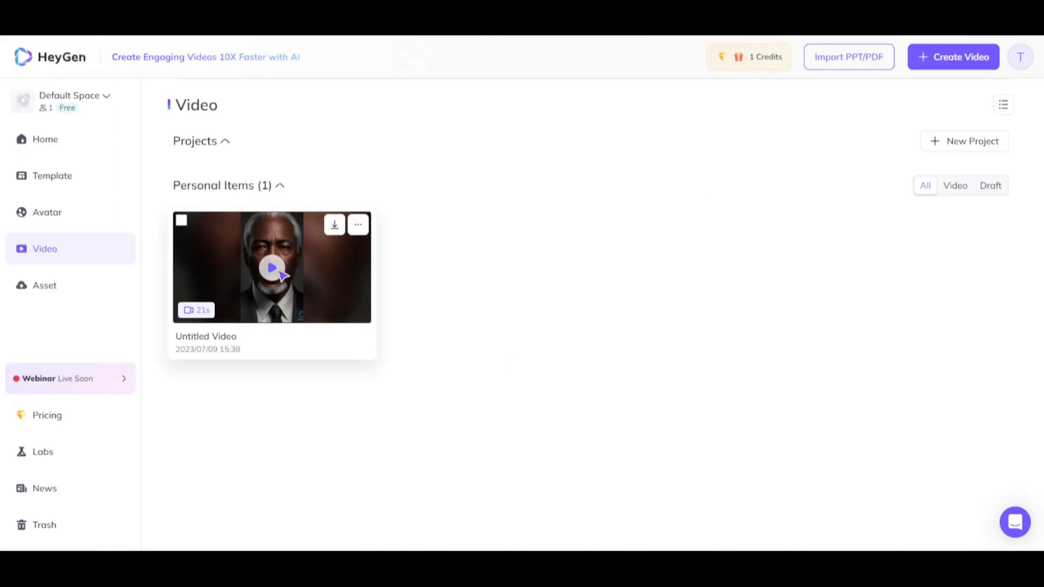
Step: Open the rendered Untitled Video and play it back
{"action": "left_click", "coordinate": [281, 275]}
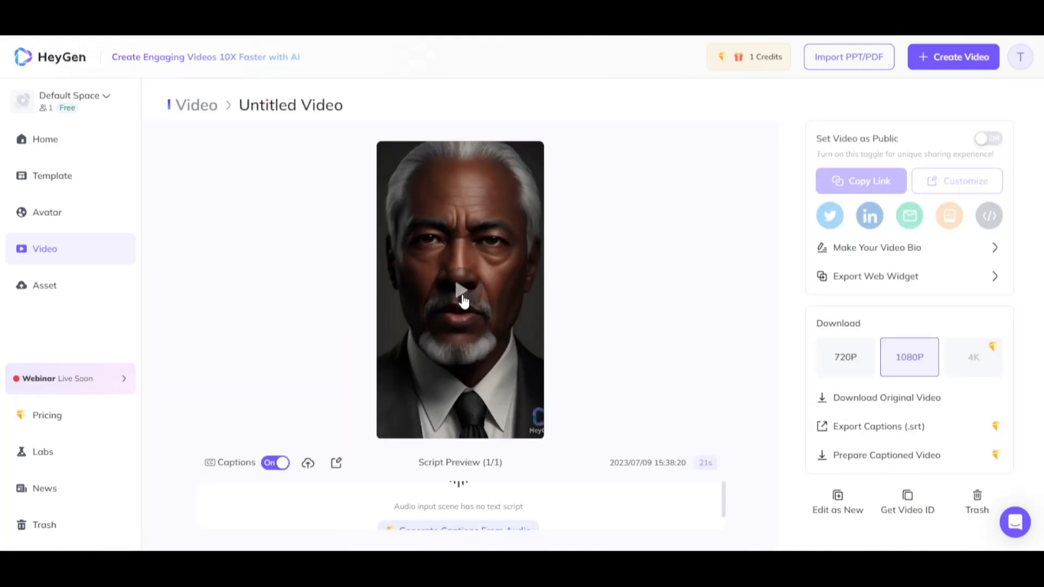
{"action": "left_click", "coordinate": [463, 300]}
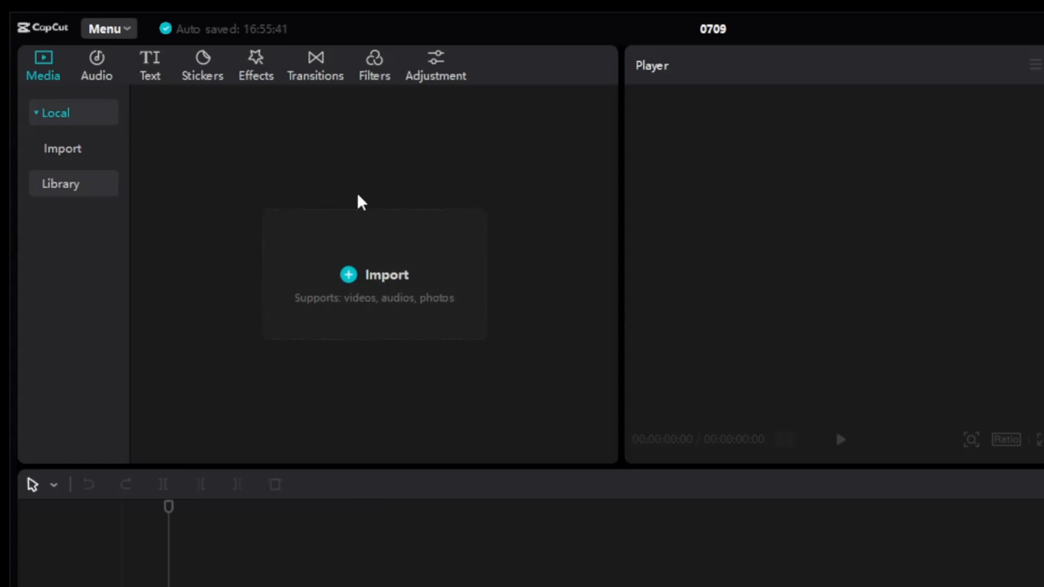
Step: Switch to CapCut, import Untitled Video.mp4, place it on the timeline and enlarge it to push the HeyGen watermark out of frame
{"action": "left_click", "coordinate": [390, 300]}
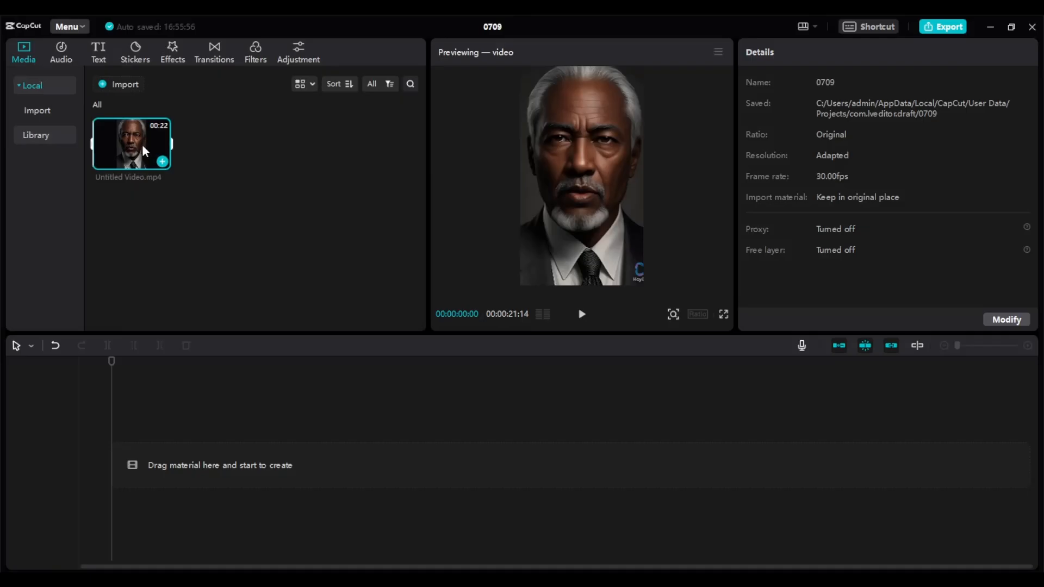
{"action": "left_click_drag", "start_coordinate": [142, 145], "coordinate": [164, 460]}
{"action": "left_click_drag", "start_coordinate": [645, 282], "coordinate": [663, 302]}
{"action": "left_click_drag", "start_coordinate": [606, 194], "coordinate": [606, 208]}
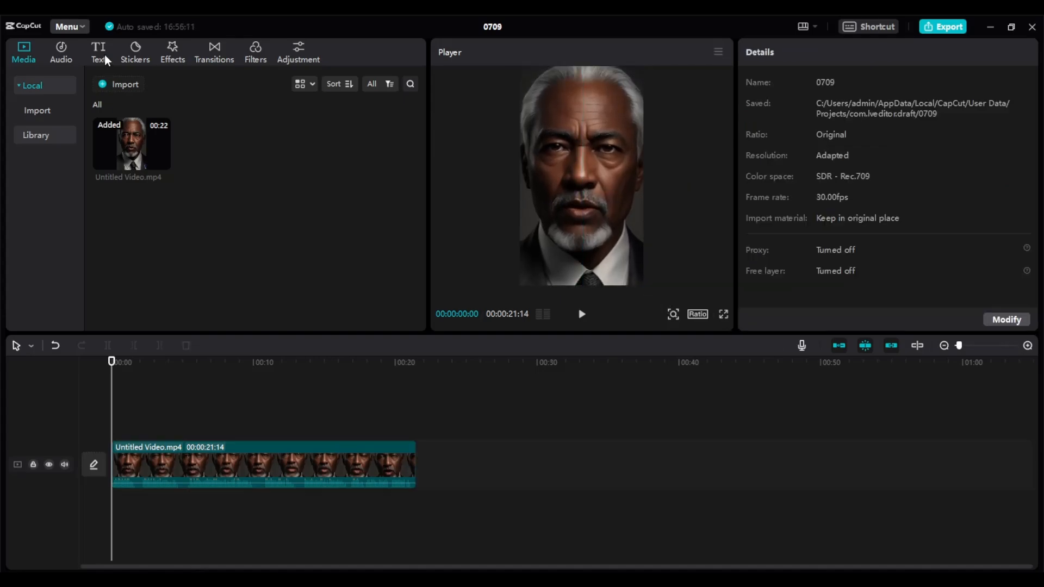
Step: Generate English auto captions for the video clip
{"action": "left_click", "coordinate": [104, 56]}
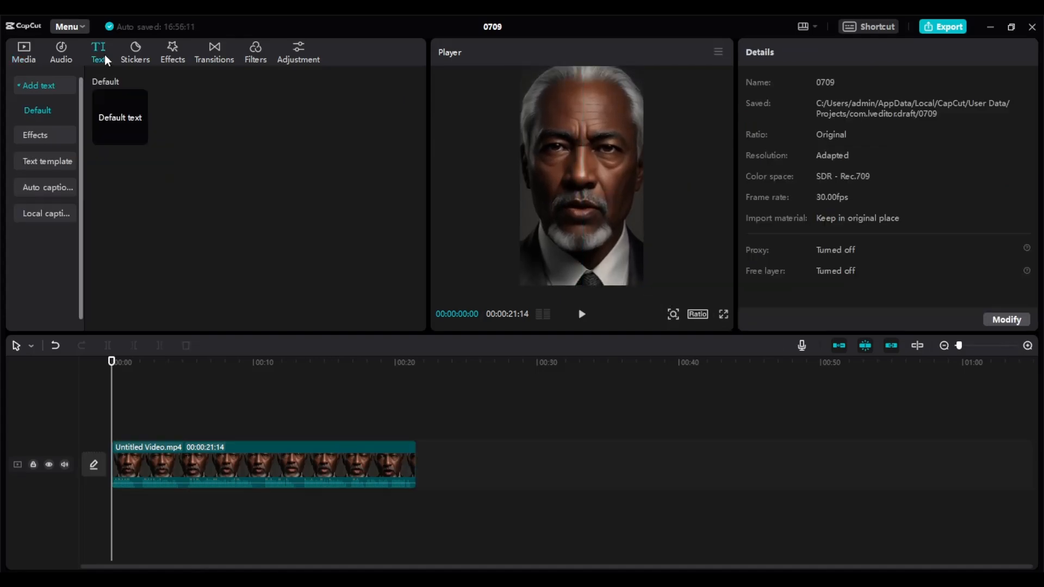
{"action": "left_click", "coordinate": [39, 187]}
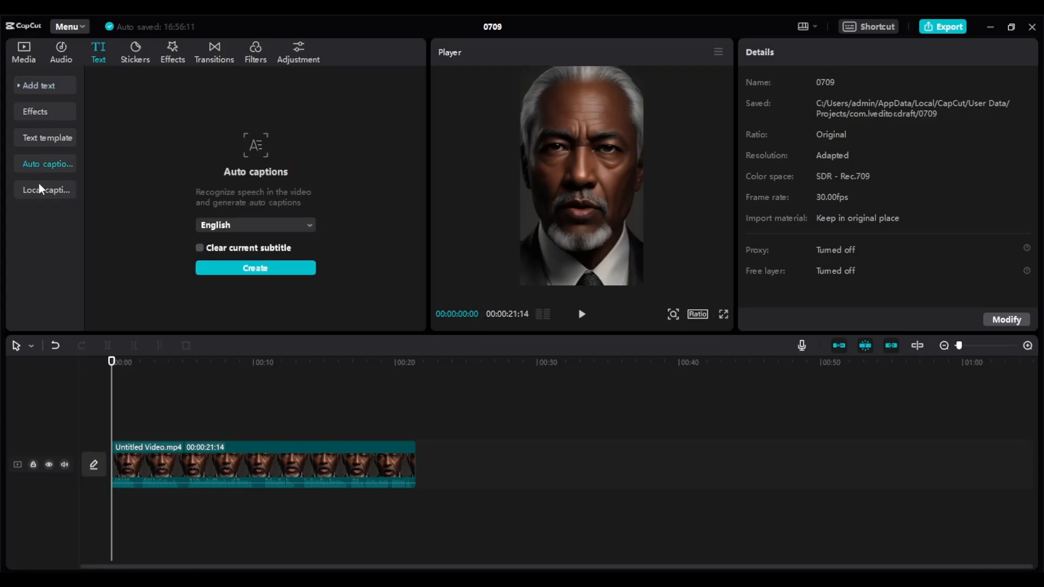
{"action": "left_click", "coordinate": [255, 268]}
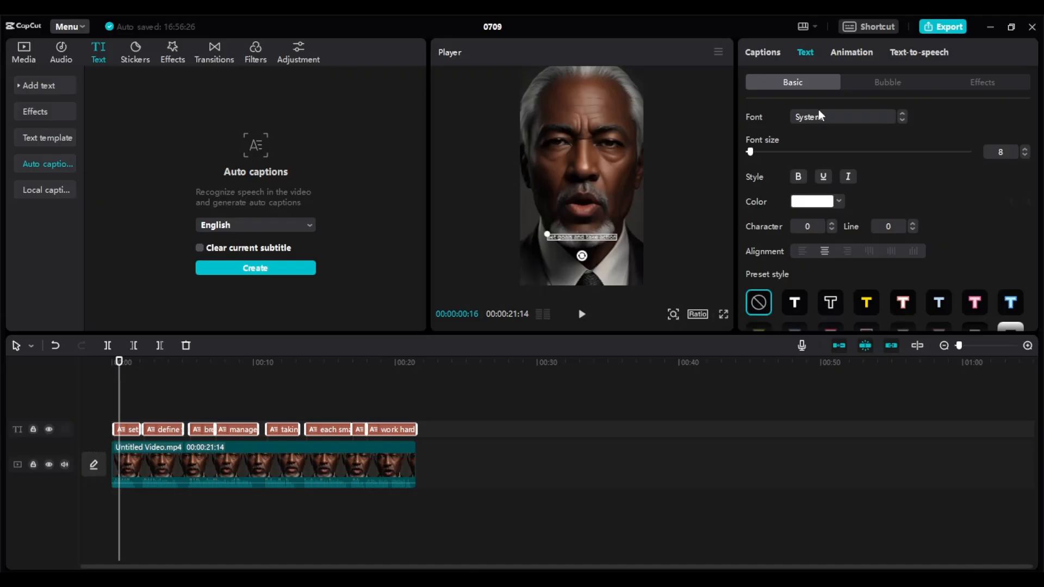
Step: Style all captions with the Arial Black font at size 10 and a black stroke of thickness 40
{"action": "left_click", "coordinate": [879, 120]}
{"action": "scroll", "coordinate": [863, 217], "scroll_direction": "down", "scroll_amount": 2}
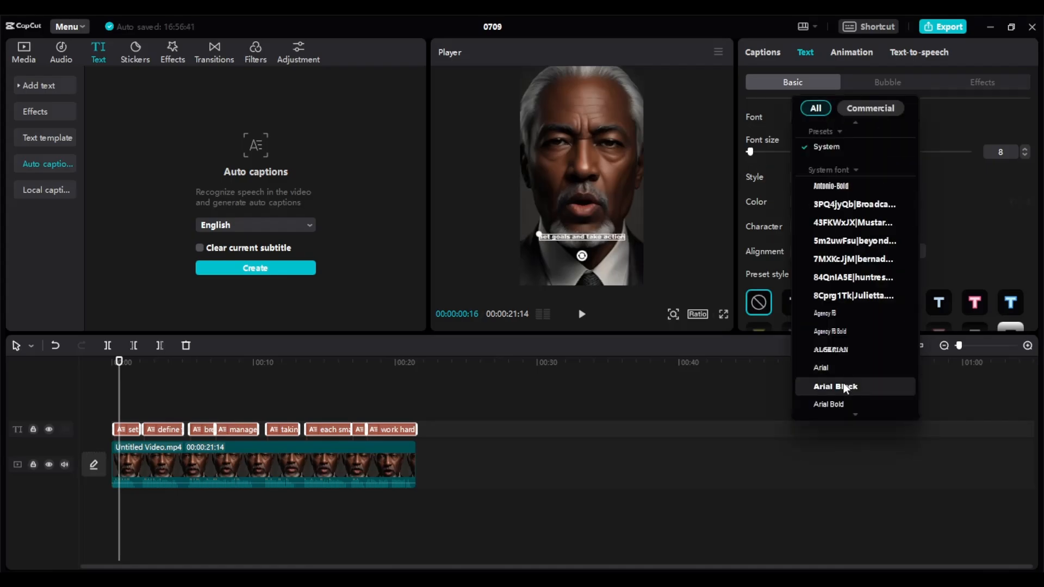
{"action": "left_click", "coordinate": [843, 387]}
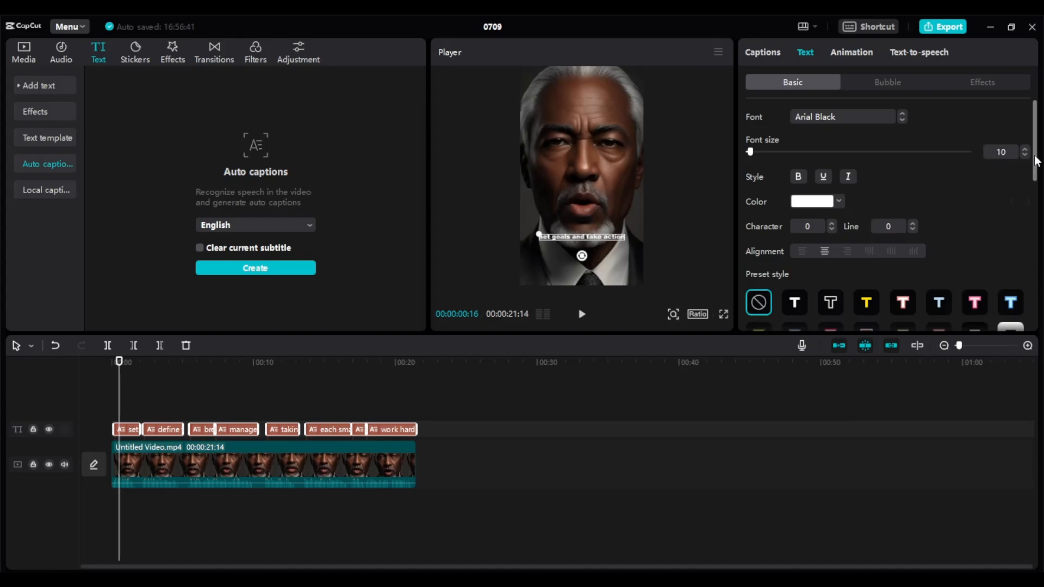
{"action": "scroll", "coordinate": [961, 243], "scroll_direction": "down", "scroll_amount": 10}
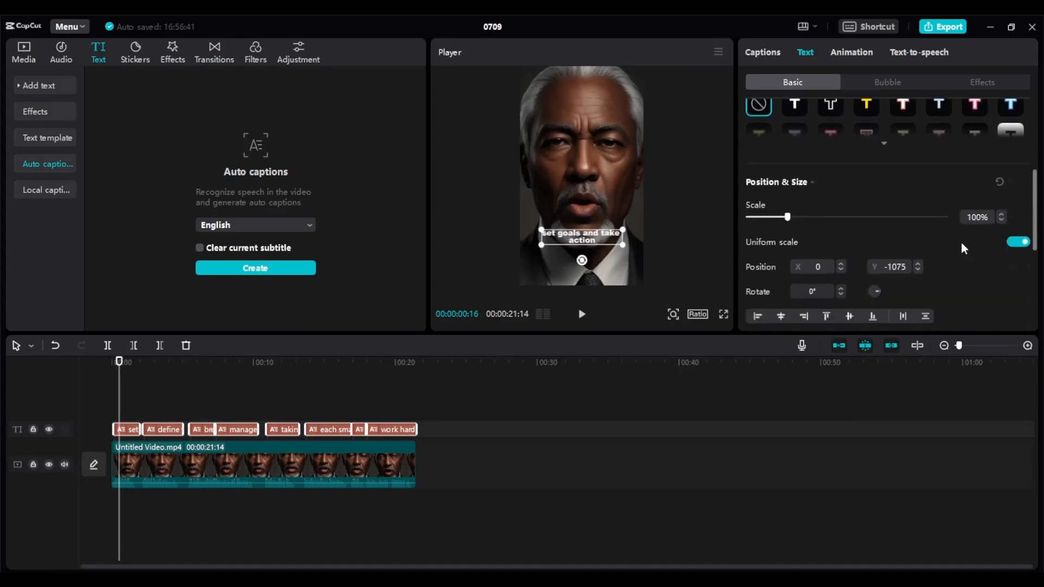
{"action": "left_click", "coordinate": [750, 196]}
{"action": "scroll", "coordinate": [752, 228], "scroll_direction": "down", "scroll_amount": 1}
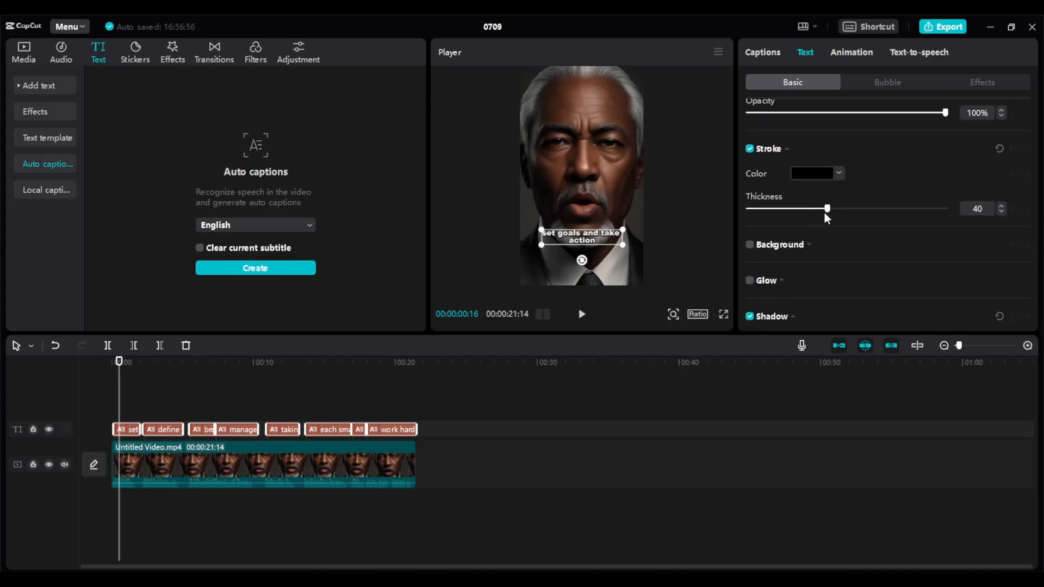
{"action": "left_click", "coordinate": [669, 213]}
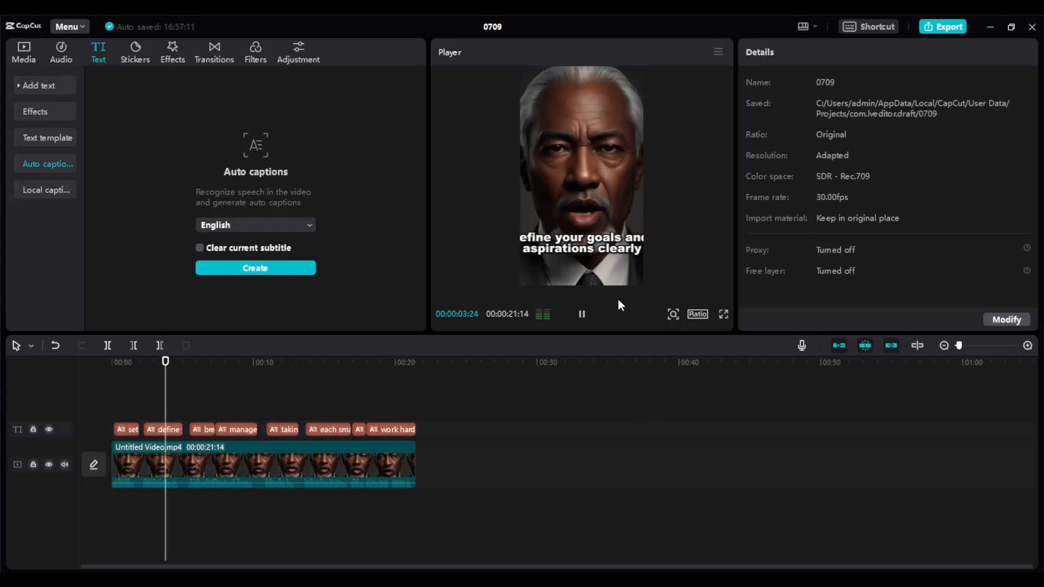
Step: Play the video to the "manageable steps" caption and resize the captions to fit inside the portrait frame
{"action": "left_click", "coordinate": [582, 243]}
{"action": "left_click", "coordinate": [582, 314]}
{"action": "left_click", "coordinate": [581, 243]}
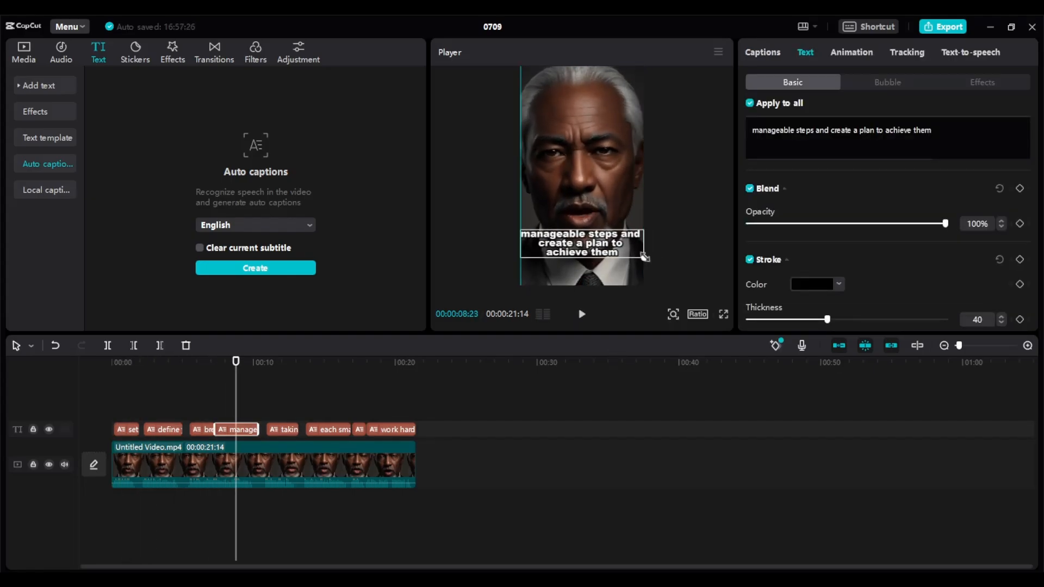
Step: Go through the individual caption clips on the timeline, checking that each fits inside the frame
{"action": "left_click", "coordinate": [582, 314]}
{"action": "left_click", "coordinate": [164, 430]}
{"action": "left_click", "coordinate": [328, 433]}
{"action": "left_click", "coordinate": [359, 433]}
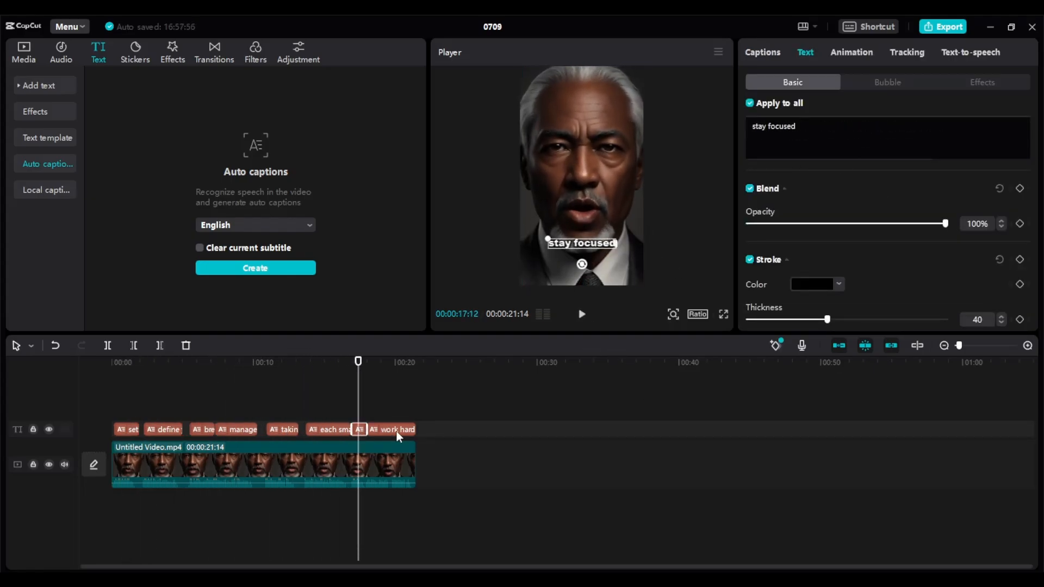
{"action": "left_click", "coordinate": [396, 435]}
{"action": "left_click", "coordinate": [406, 363]}
Step: Play back the captioned video from the start to its end, rechecking the "manageable steps" caption
{"action": "left_click", "coordinate": [113, 363]}
{"action": "left_click", "coordinate": [582, 314]}
{"action": "left_click", "coordinate": [581, 314]}
{"action": "left_click", "coordinate": [581, 243]}
{"action": "left_click", "coordinate": [216, 362]}
{"action": "left_click", "coordinate": [582, 314]}
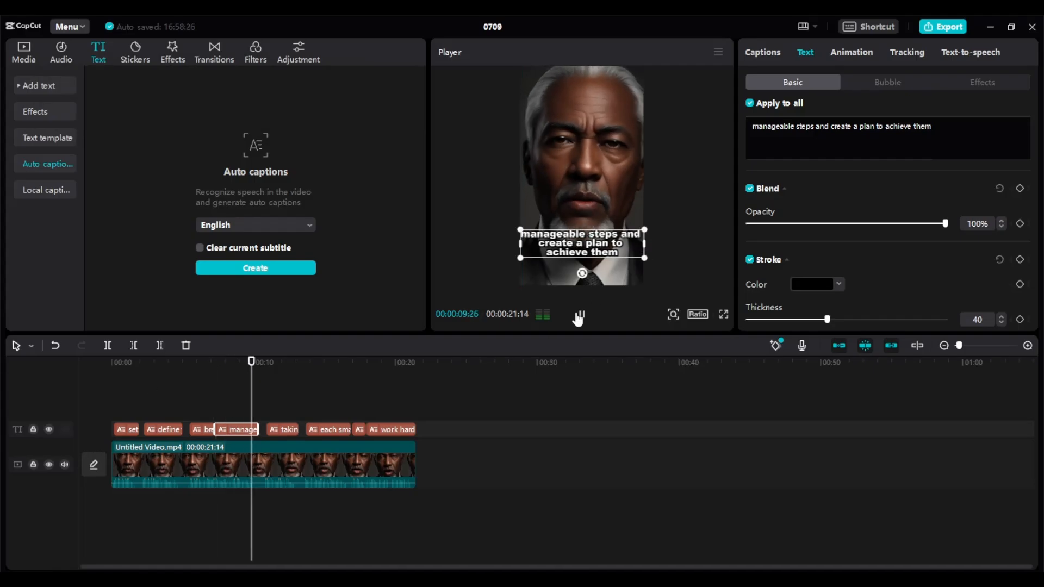
{"action": "left_click", "coordinate": [216, 362]}
{"action": "left_click", "coordinate": [582, 315]}
{"action": "left_click", "coordinate": [678, 268]}
{"action": "left_click", "coordinate": [582, 314]}
{"action": "left_click", "coordinate": [582, 243]}
{"action": "left_click", "coordinate": [582, 314]}
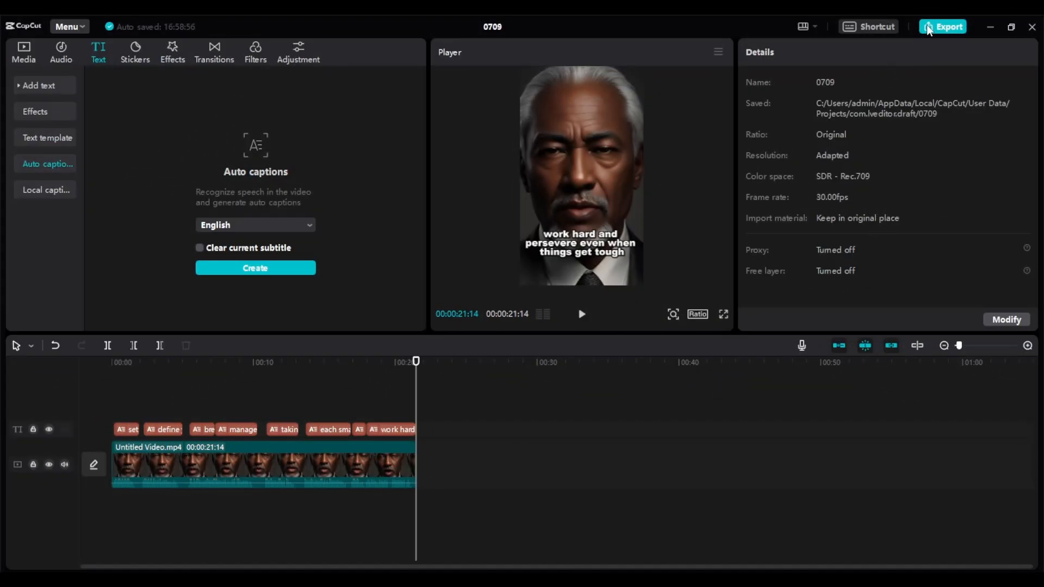
Step: Export the captioned video as a 1080P mp4 using the H.264 codec at 30fps
{"action": "left_click", "coordinate": [946, 29]}
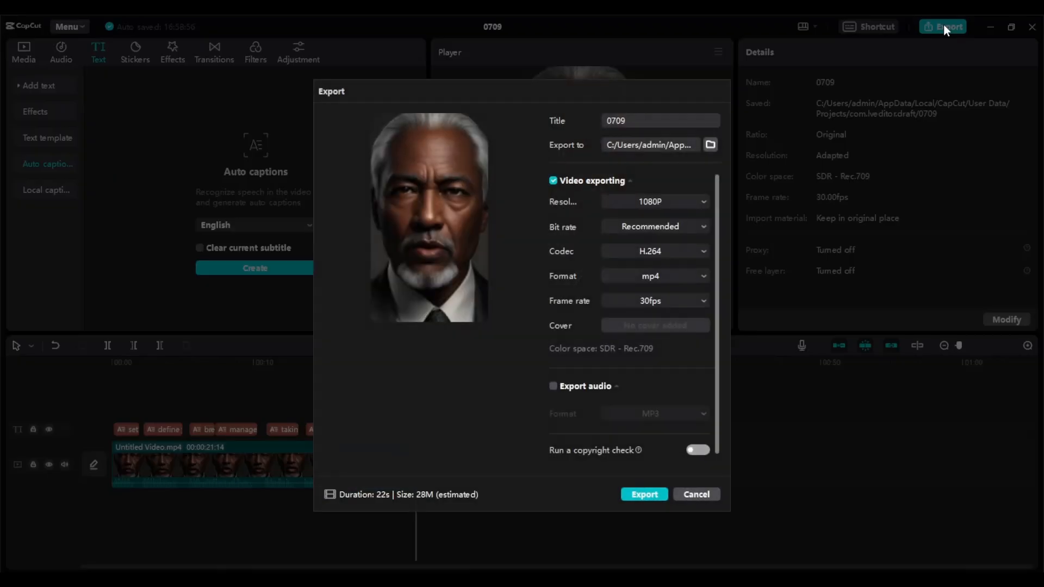
{"action": "left_click", "coordinate": [679, 201]}
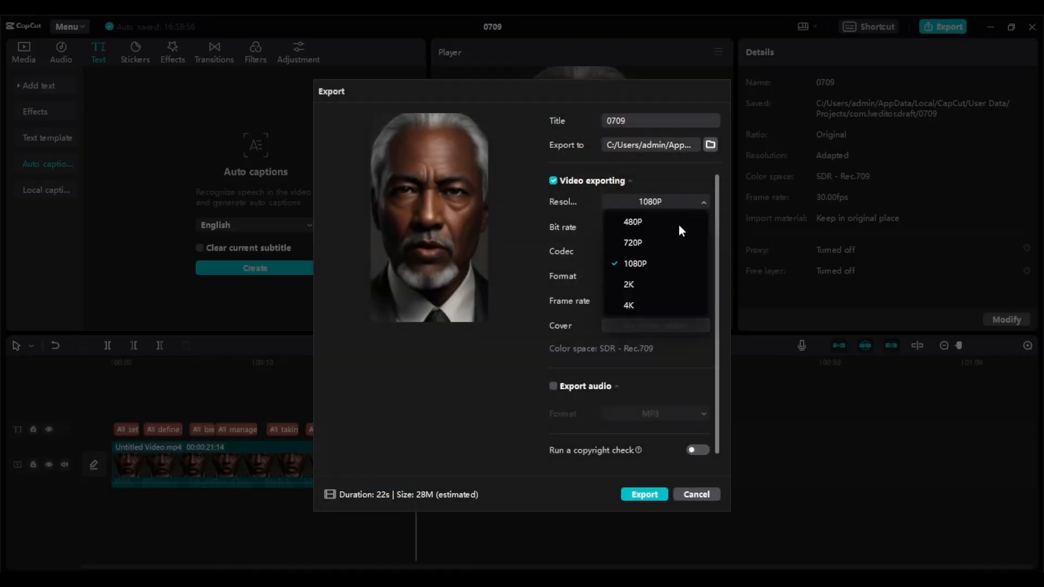
{"action": "left_click", "coordinate": [653, 266]}
{"action": "left_click", "coordinate": [641, 495]}
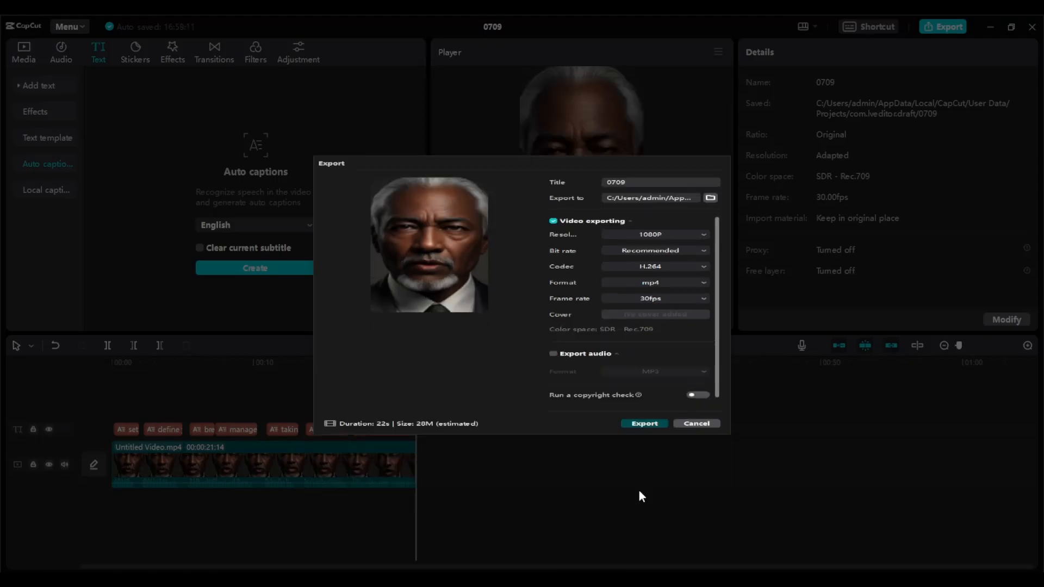